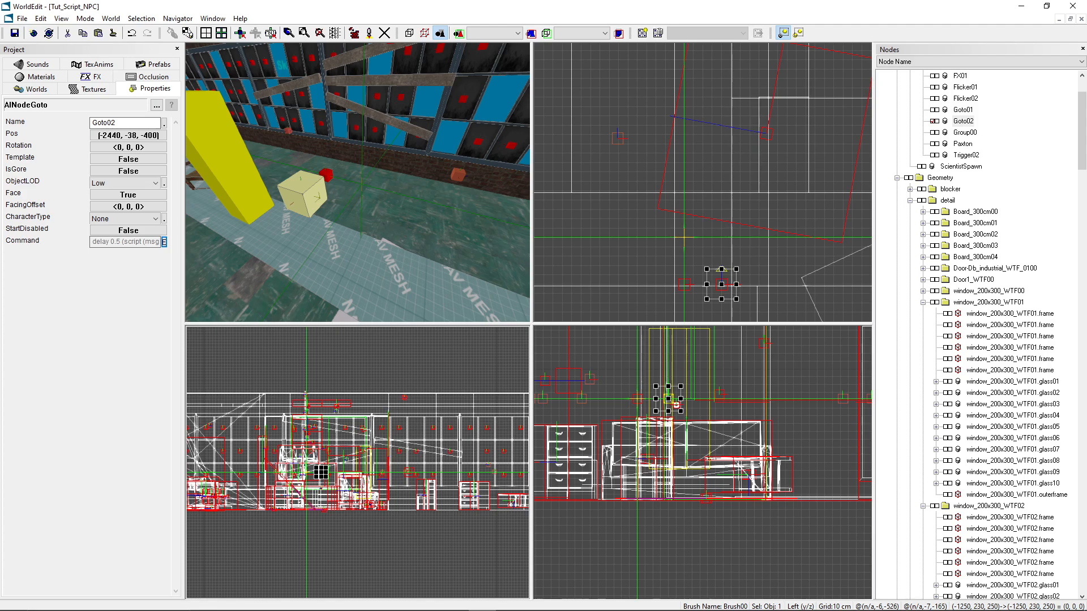
# Step: Add a Dialogue object at the marker on the floor near the Goto nodes
pyautogui.moveTo(363, 136); pyautogui.dragTo(349, 163, button='right')
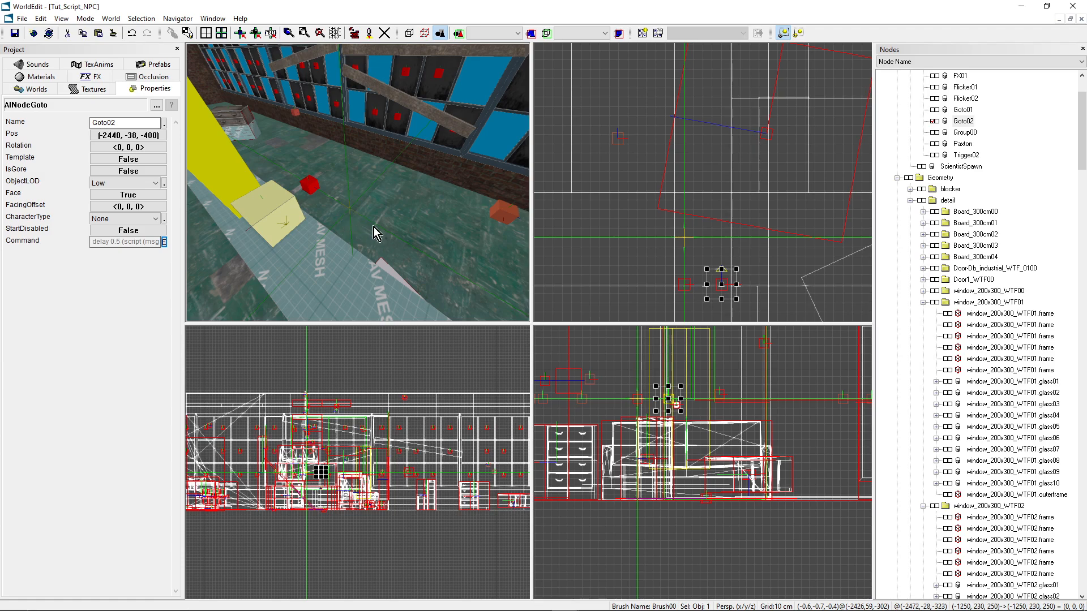
pyautogui.hotkey('ctrl', 'k')
pyautogui.scroll(-8, 468, 289)
pyautogui.scroll(-1, 482, 295)
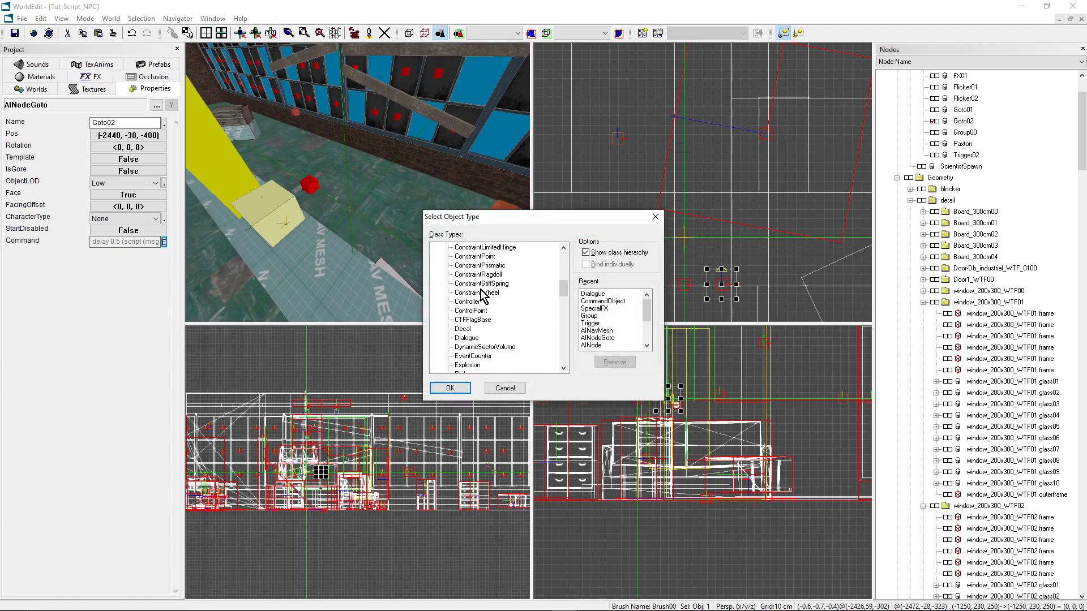
pyautogui.click(446, 388)
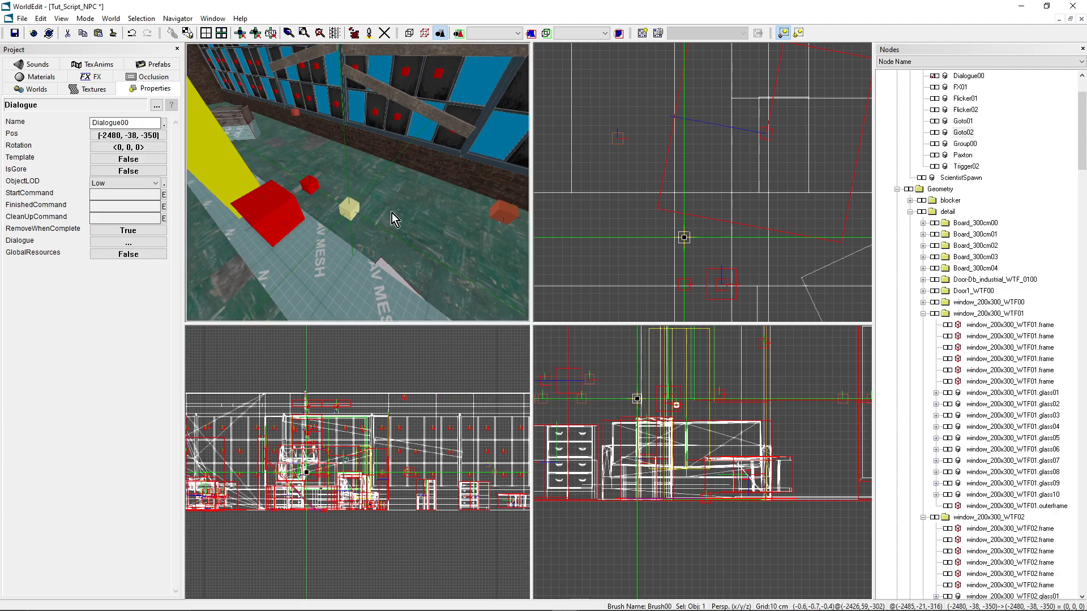
# Step: Rename the new Dialogue object as Dialogue01
pyautogui.moveTo(392, 212); pyautogui.dragTo(350, 206)
pyautogui.click(143, 123)
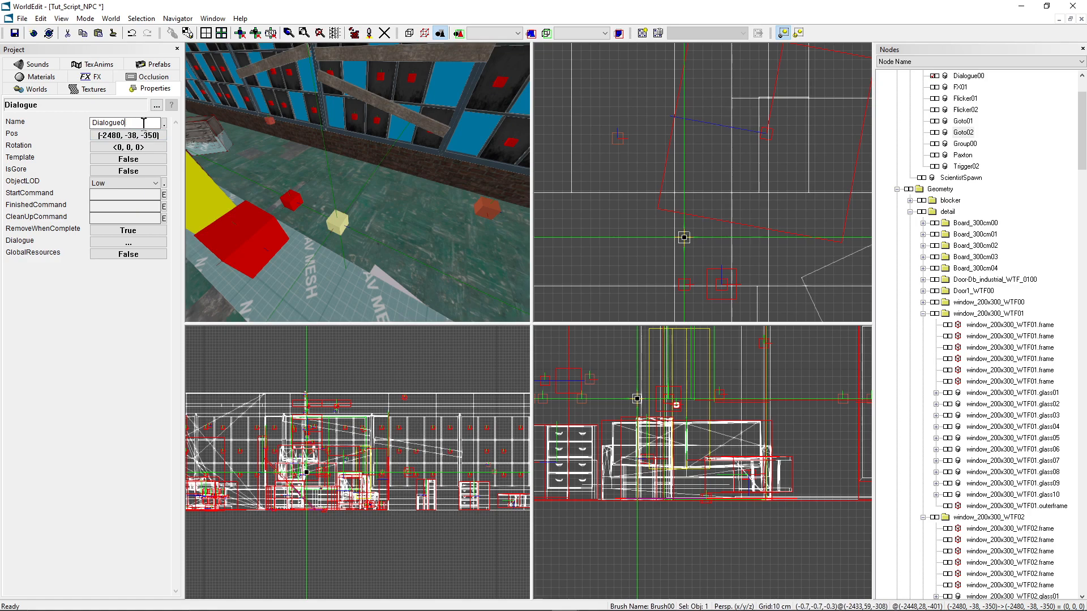
pyautogui.write('1')
pyautogui.press('Return')
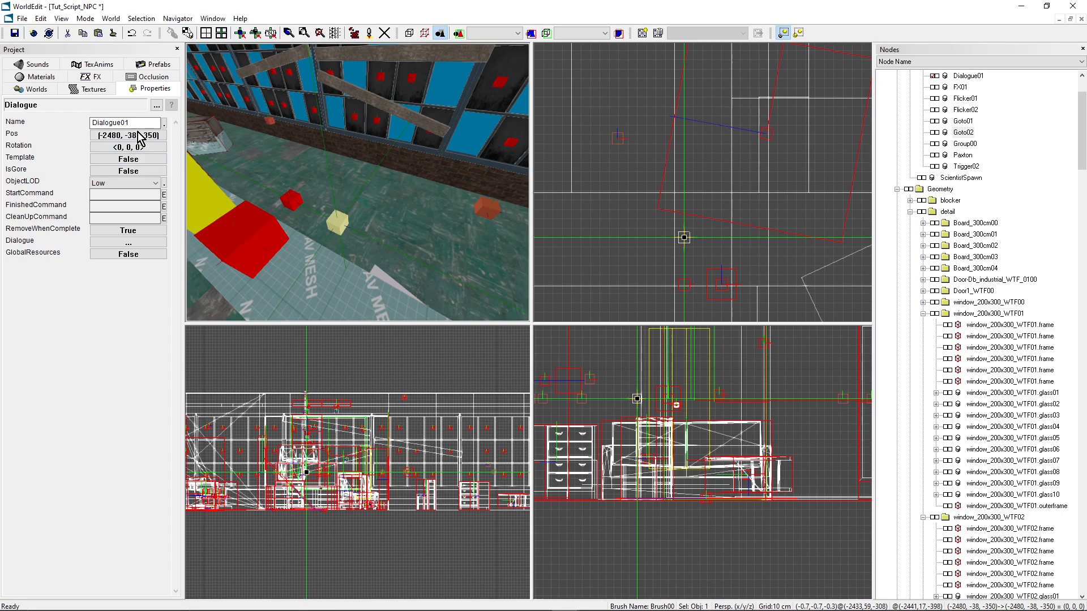
# Step: Place two more Dialogue objects in line with Dialogue01, at (-2480, -38, -320) and (-2480, -38, -290)
pyautogui.scroll(2, 637, 238)
pyautogui.scroll(1, 673, 224)
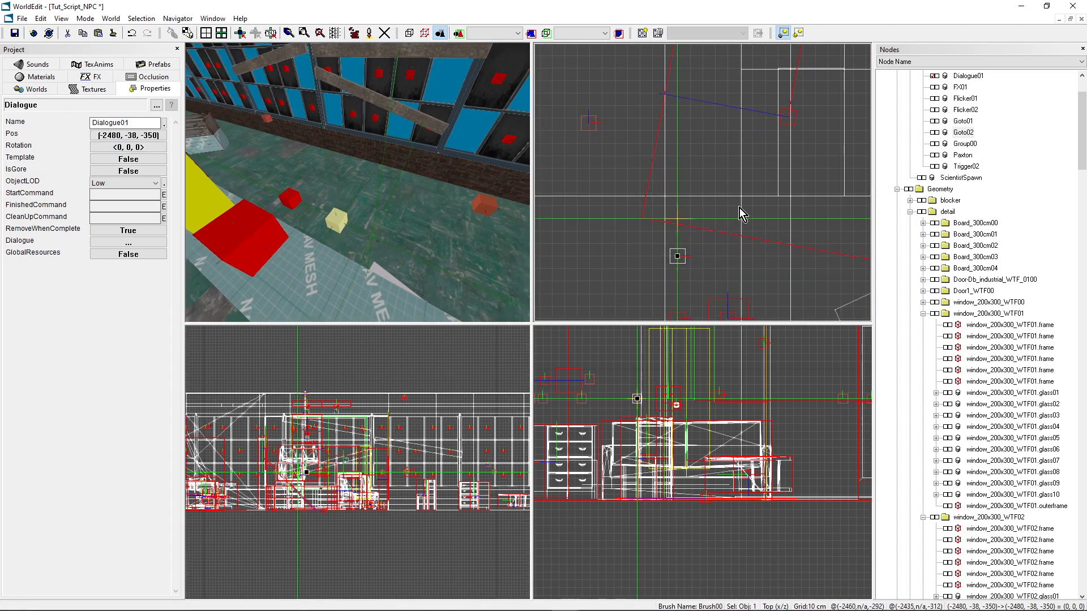
pyautogui.click(676, 218)
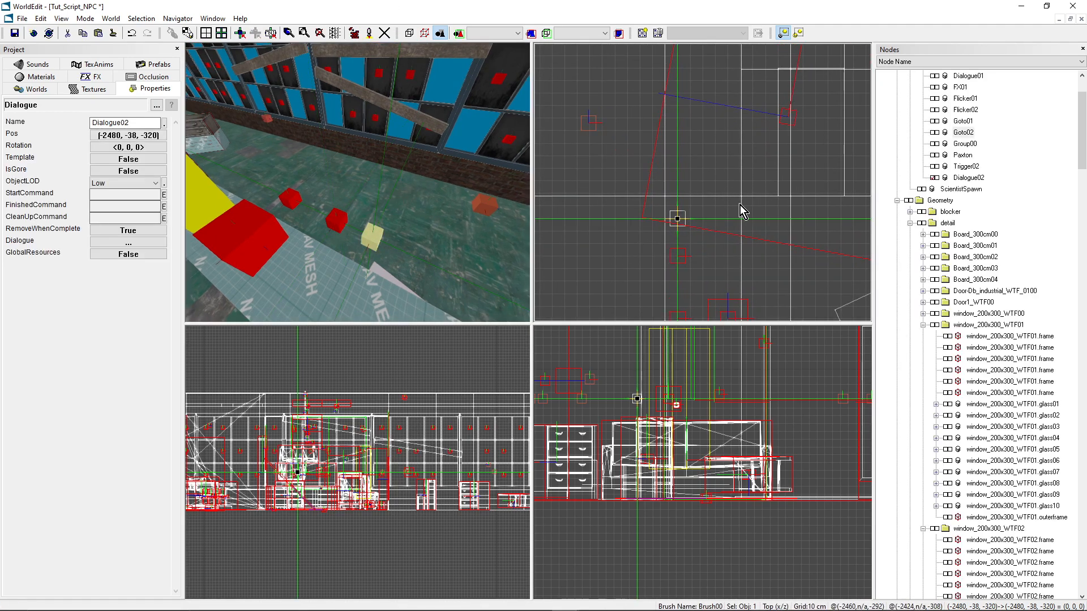
pyautogui.click(711, 187)
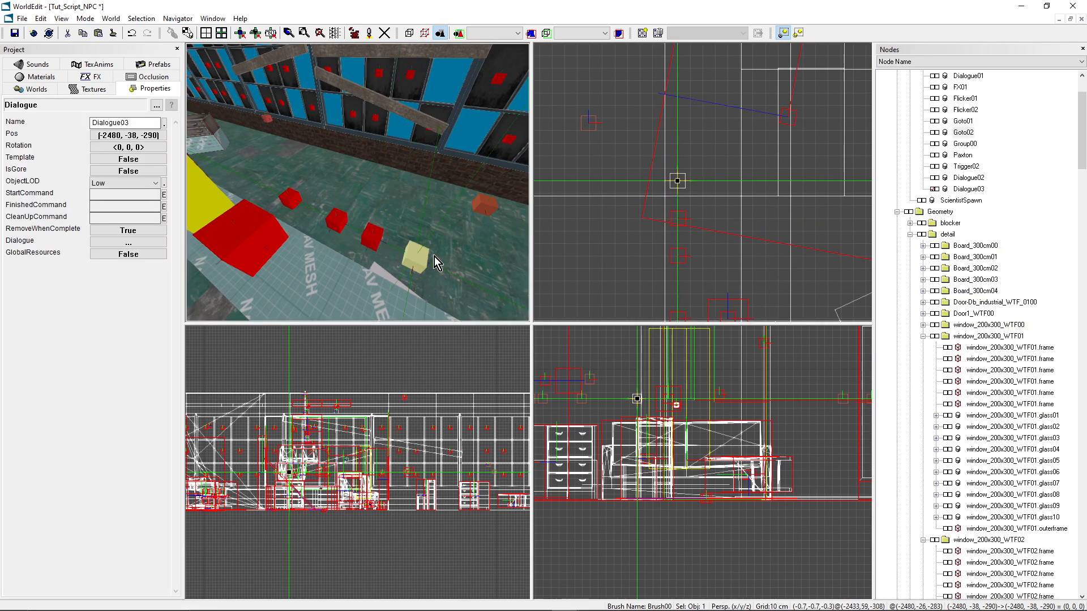
# Step: Select Dialogue01 and set Delay1 to 8 in its dialogue properties
pyautogui.moveTo(352, 220); pyautogui.dragTo(498, 184, button='middle')
pyautogui.click(334, 210)
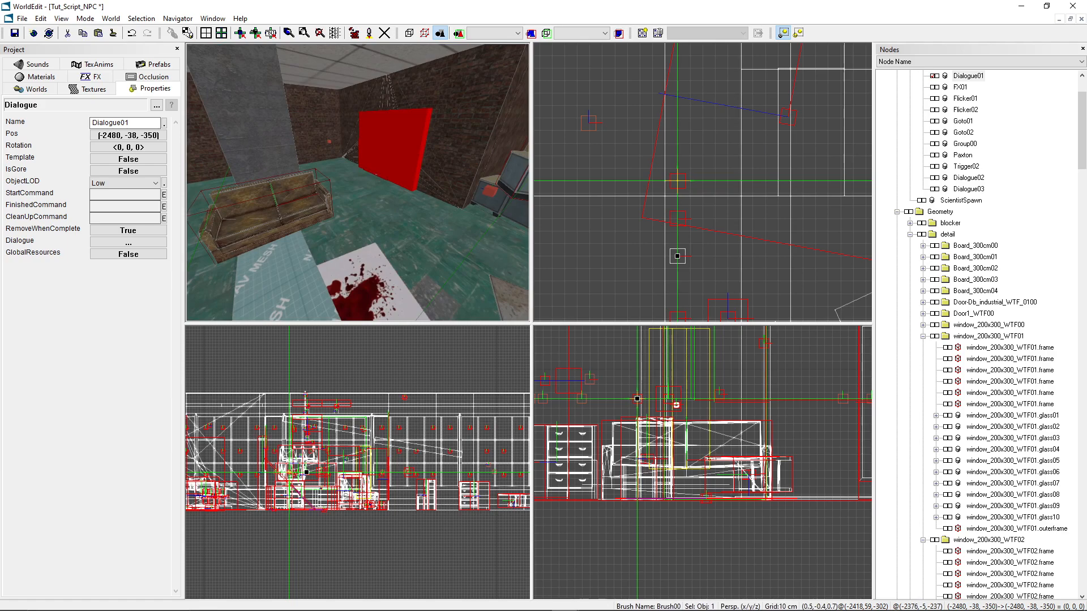
pyautogui.moveTo(498, 184); pyautogui.dragTo(354, 233, button='middle')
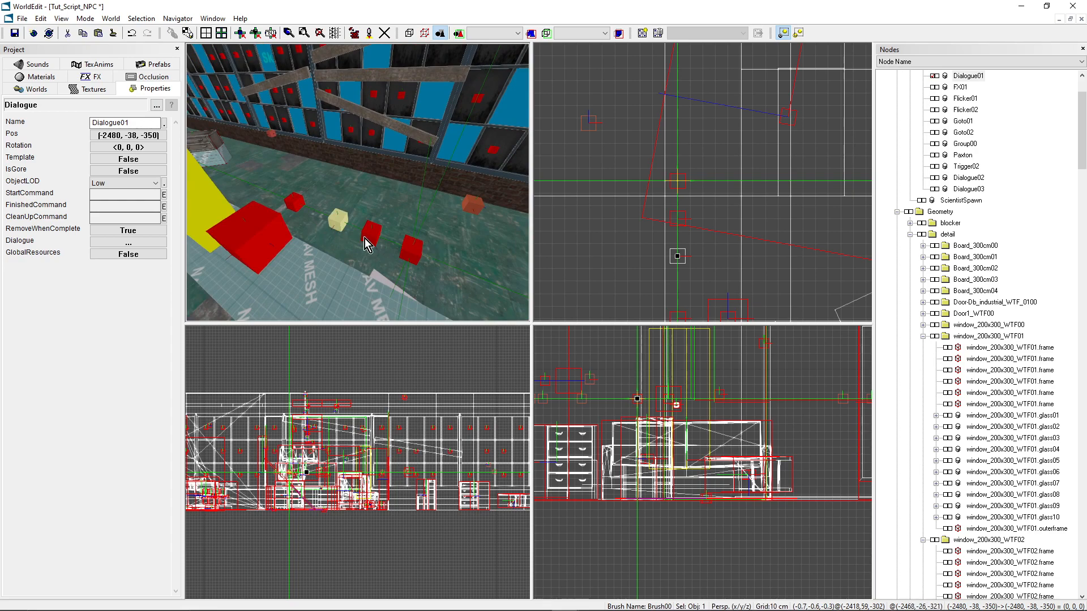
pyautogui.moveTo(361, 238)
pyautogui.mouseDown(button='middle')
pyautogui.moveTo(360, 229)
pyautogui.moveTo(361, 239)
pyautogui.mouseUp(button='middle')
pyautogui.click(355, 232)
pyautogui.click(332, 225)
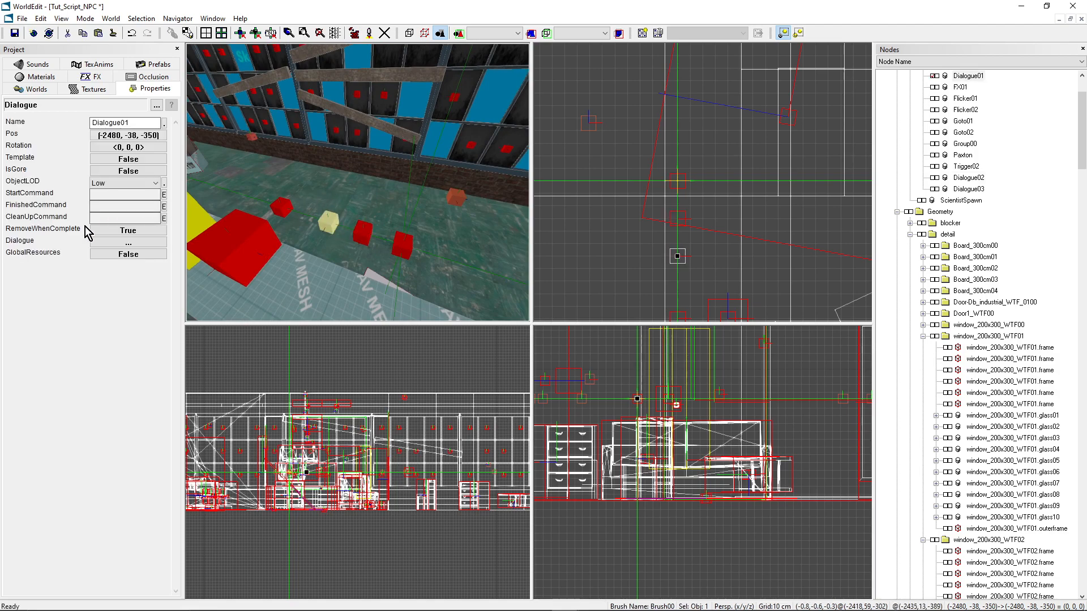
pyautogui.click(111, 243)
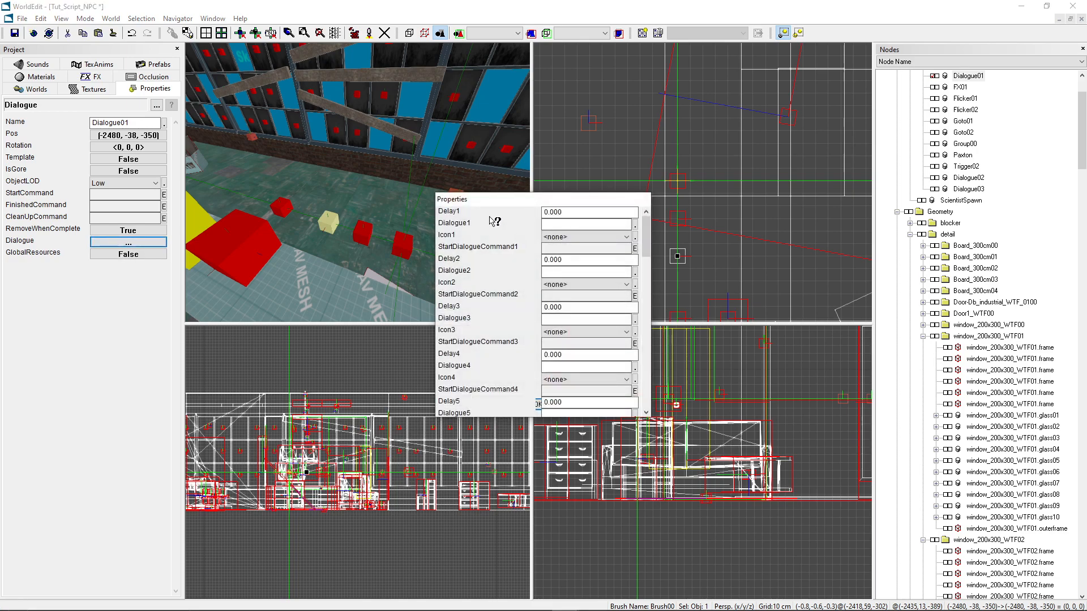
pyautogui.moveTo(486, 199)
pyautogui.mouseDown()
pyautogui.moveTo(511, 235)
pyautogui.moveTo(481, 234)
pyautogui.moveTo(481, 219)
pyautogui.mouseUp()
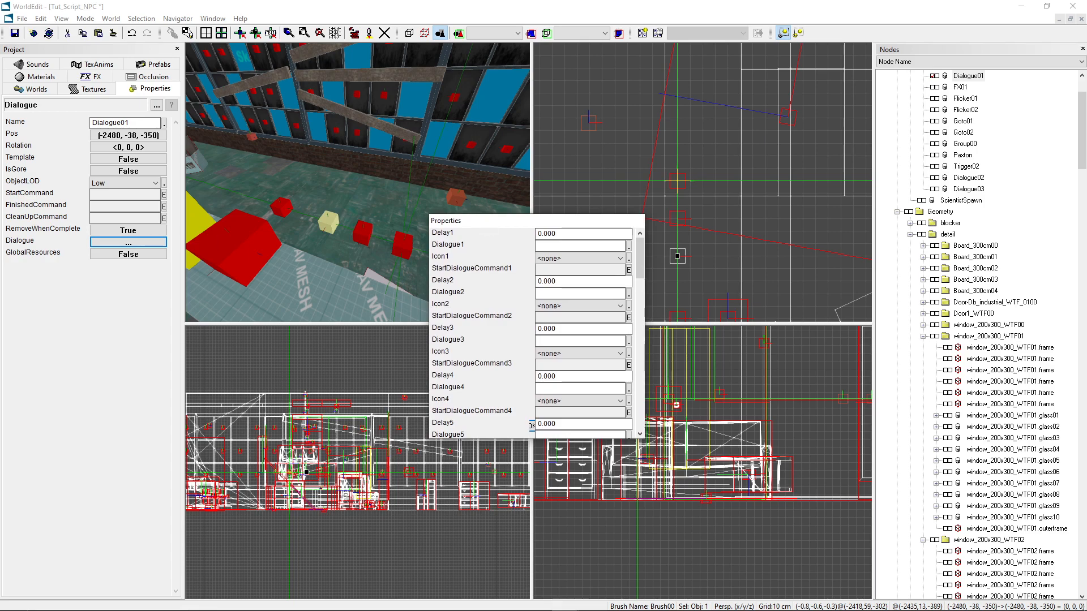
pyautogui.moveTo(477, 225); pyautogui.dragTo(481, 221)
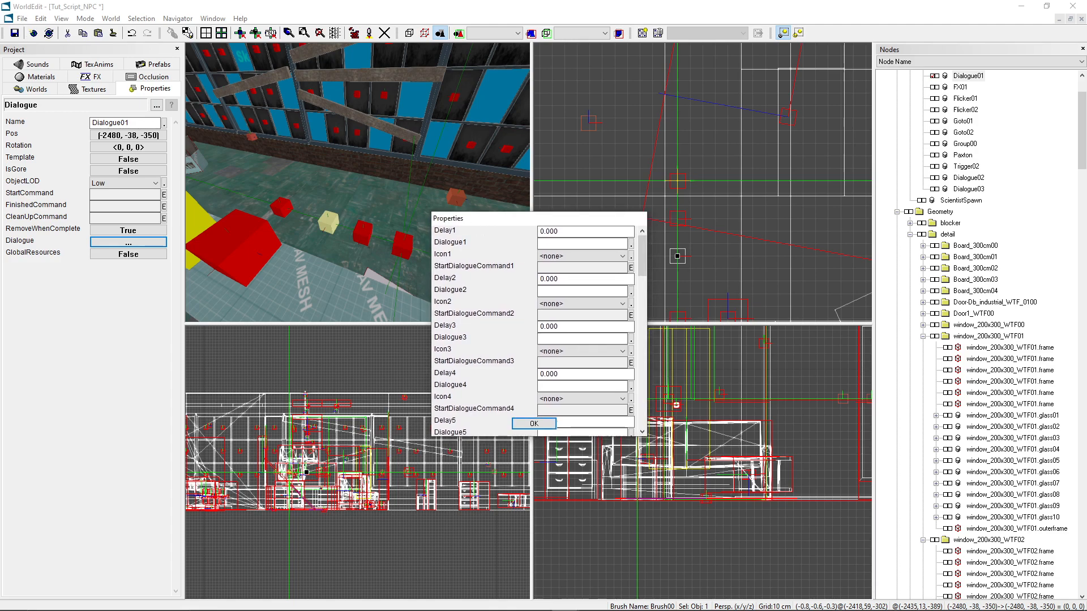
pyautogui.moveTo(492, 216); pyautogui.dragTo(494, 218)
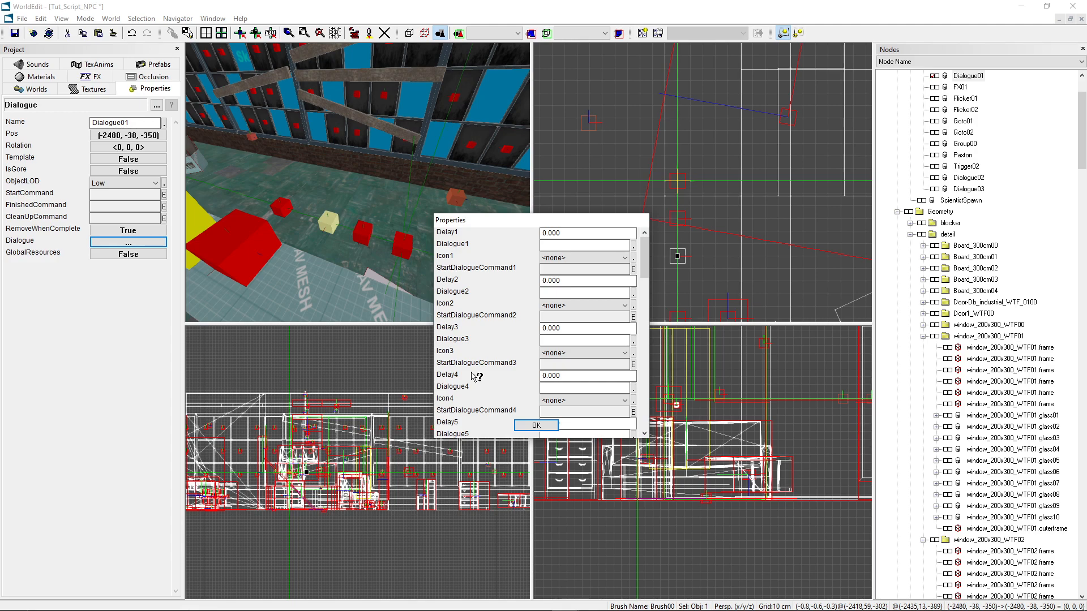
pyautogui.click(587, 230)
pyautogui.moveTo(562, 232); pyautogui.dragTo(526, 234)
pyautogui.write('8')
# Step: Switch to StringEdit and look through the string IDs and English lines of the character Fettel
pyautogui.click(577, 246)
pyautogui.click(589, 604)
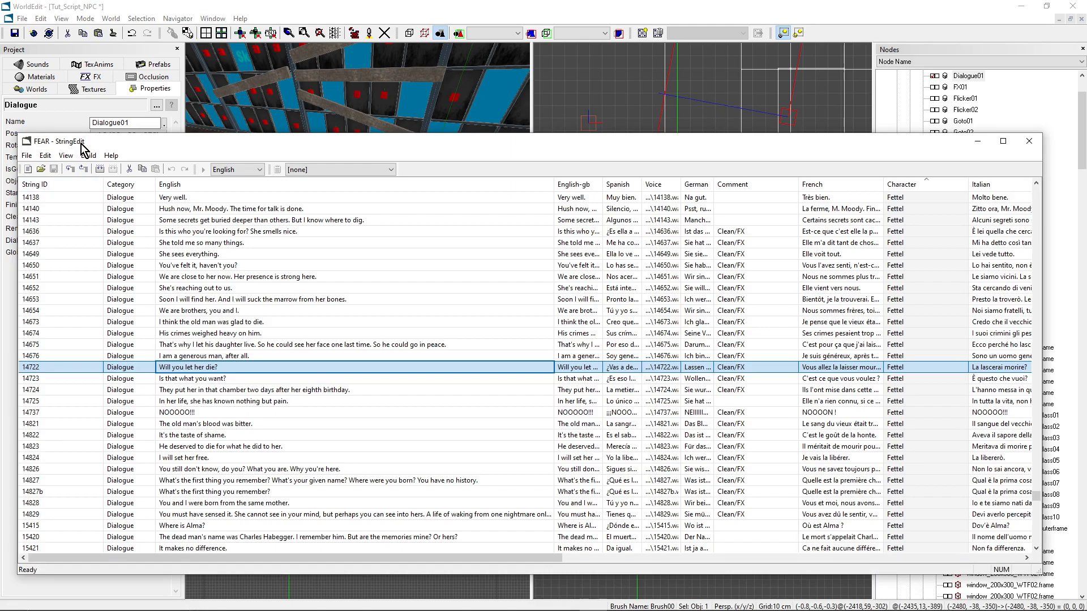
pyautogui.scroll(5, 229, 317)
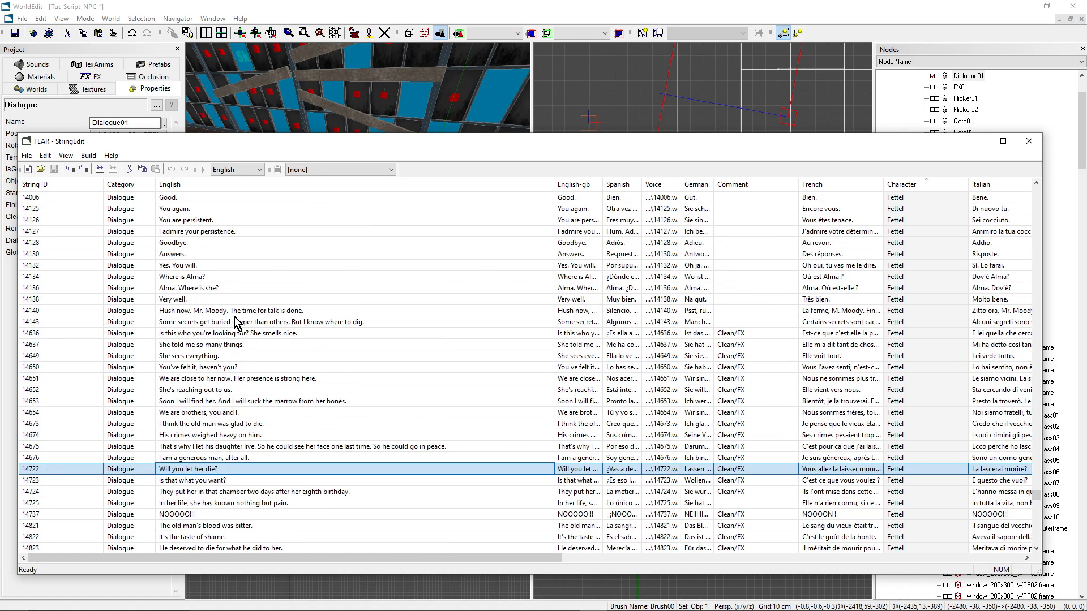
pyautogui.scroll(-3, 234, 317)
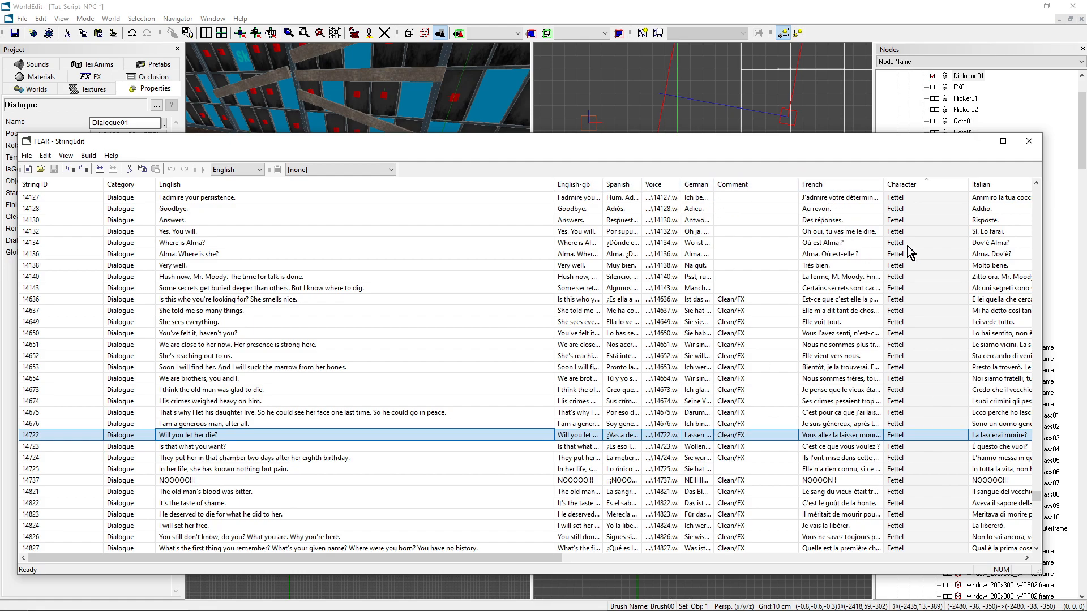
pyautogui.scroll(-1, 887, 414)
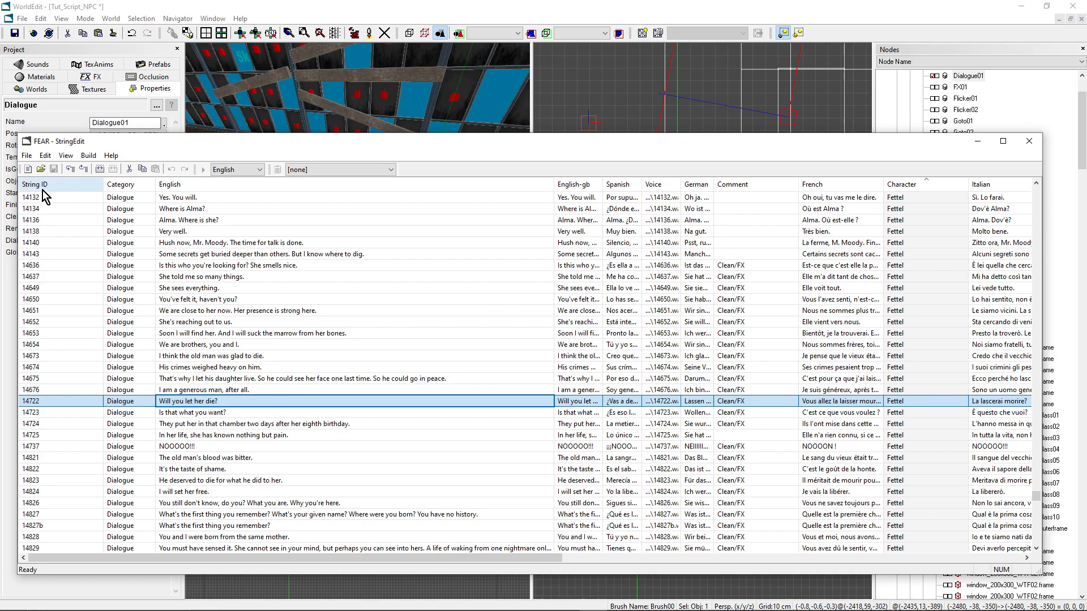
pyautogui.click(199, 359)
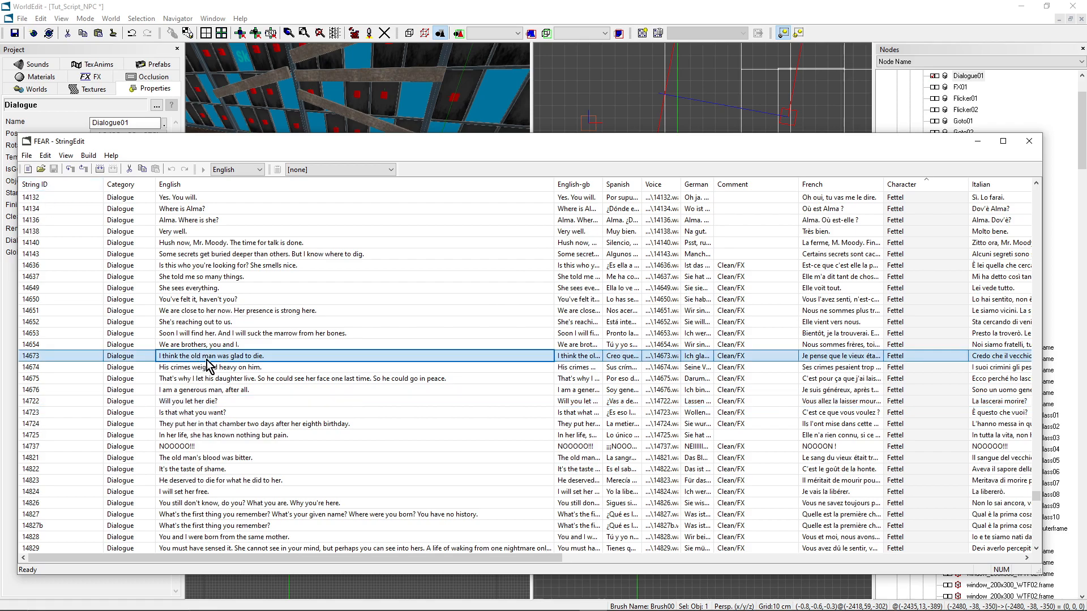
pyautogui.click(219, 401)
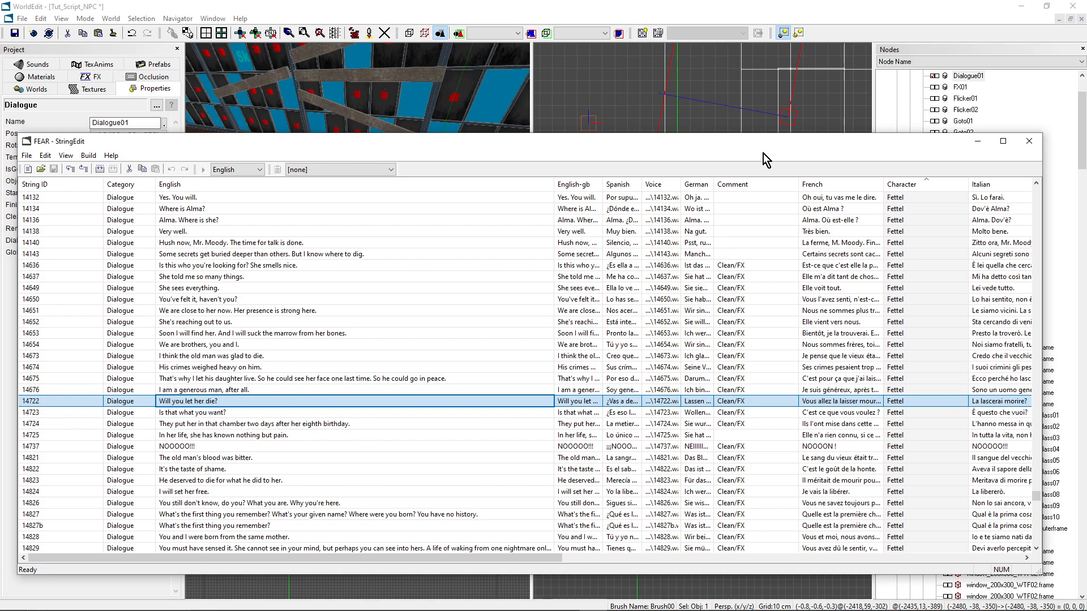
pyautogui.click(977, 141)
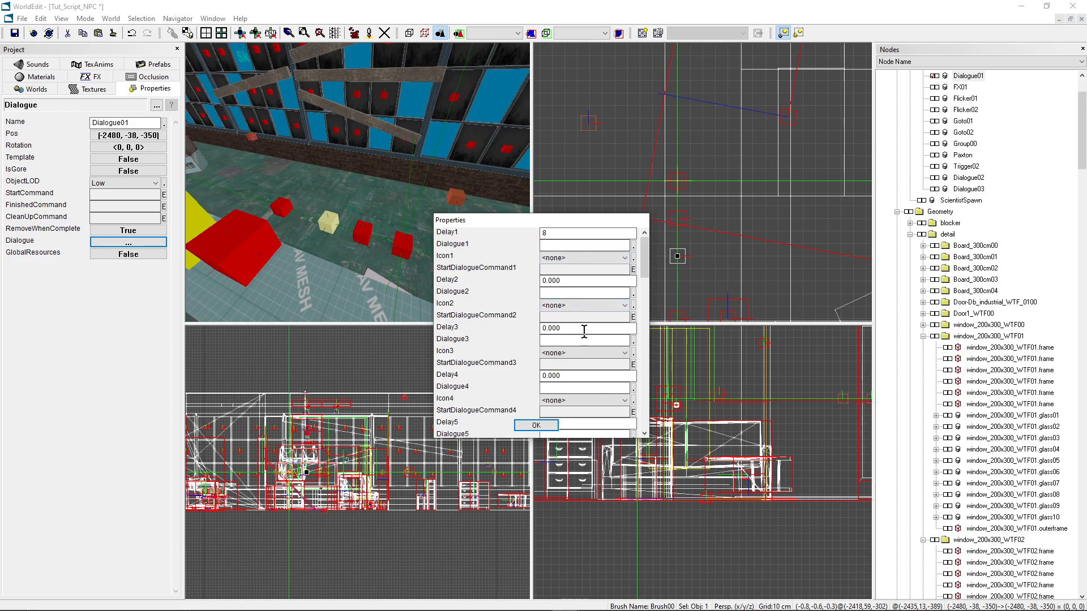
# Step: Set Dialogue1 of Dialogue01 to "14126 (player)" and keep Icon1 at <none>
pyautogui.click(556, 244)
pyautogui.write('14126')
pyautogui.write('(player')
pyautogui.click(563, 258)
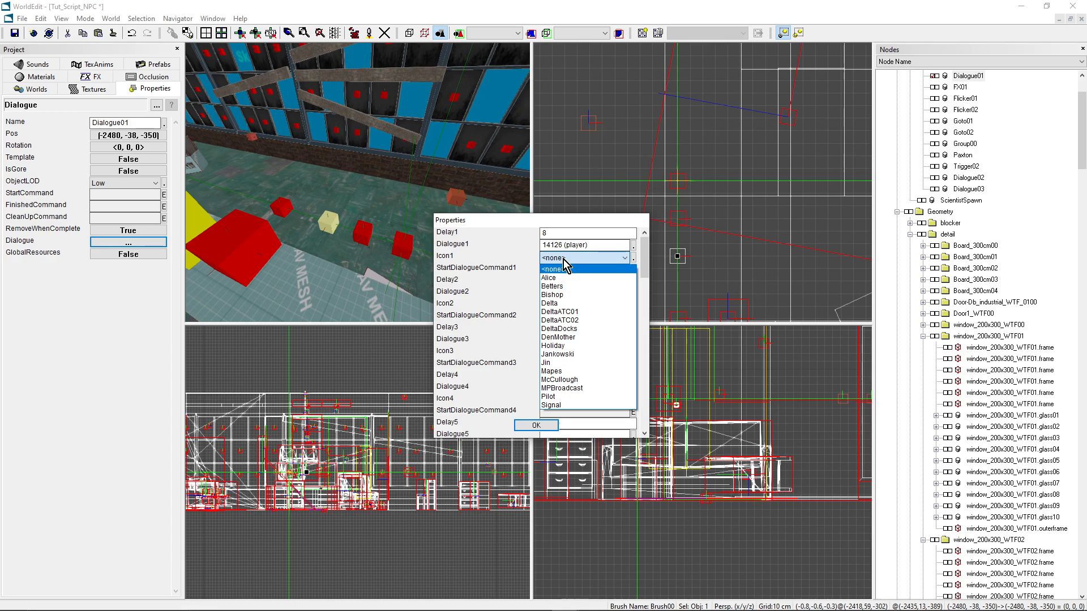
pyautogui.click(563, 259)
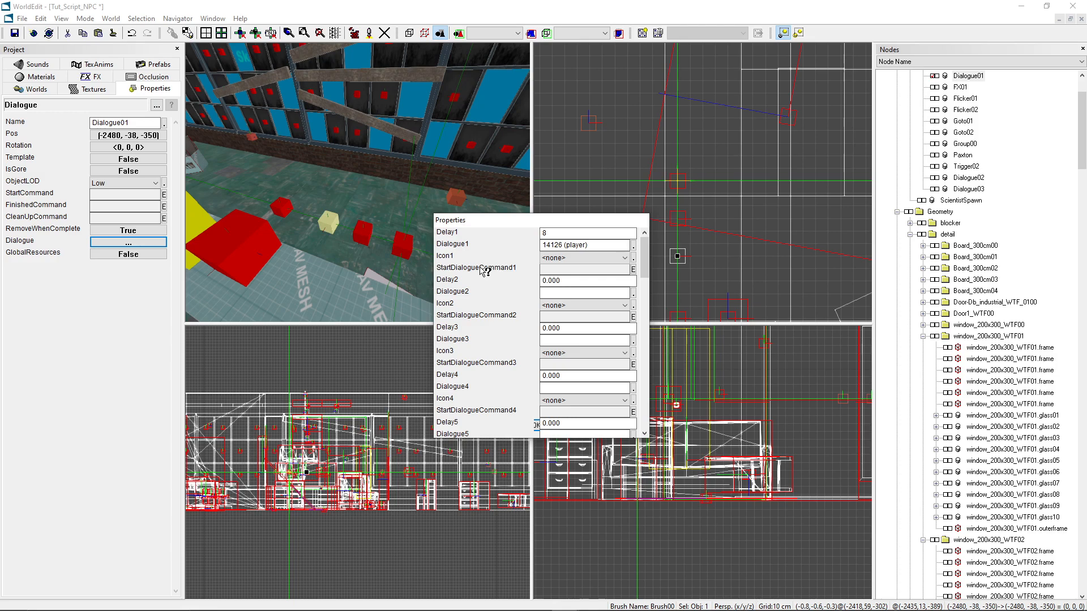
# Step: Set Delay2 to 1 and Dialogue2 to "15191 (player)" for Dialogue01
pyautogui.click(568, 280)
pyautogui.moveTo(571, 280); pyautogui.dragTo(533, 285)
pyautogui.write('1')
pyautogui.click(564, 292)
pyautogui.write('15191')
pyautogui.write('(player')
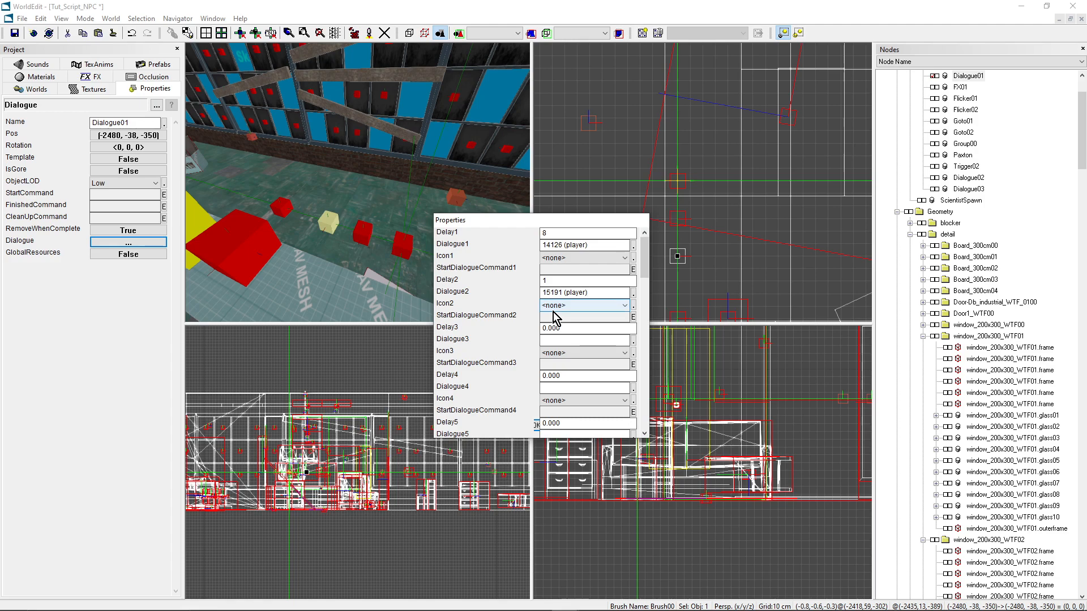
# Step: Set Delay3 to 3 and Dialogue3 to "15236 (player)" for Dialogue01, and accept the dialogue properties
pyautogui.moveTo(569, 328); pyautogui.dragTo(529, 327)
pyautogui.write('3')
pyautogui.click(558, 340)
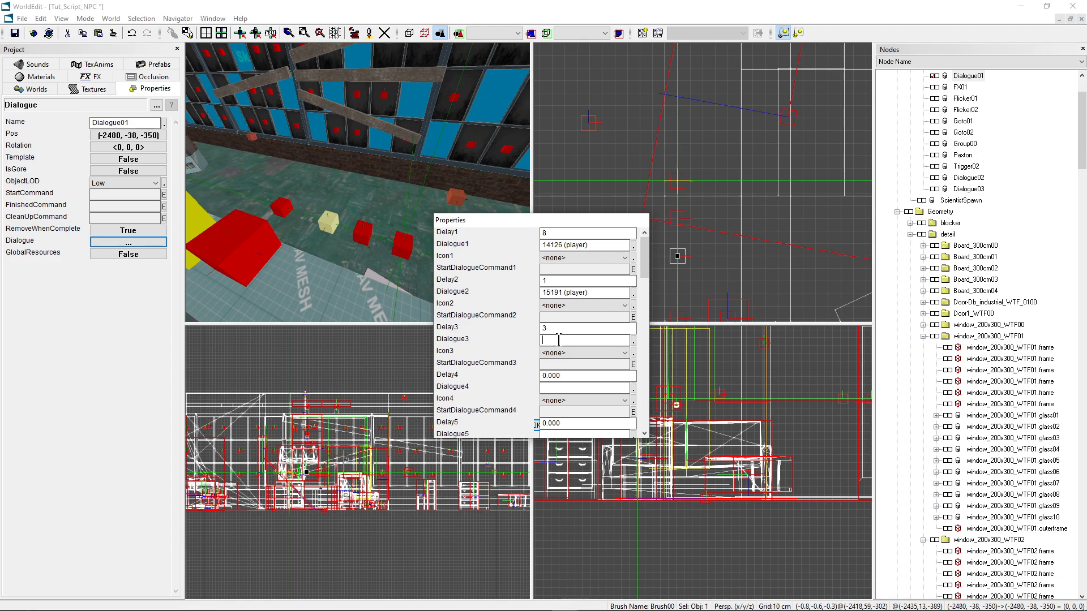
pyautogui.write('15236 (player')
pyautogui.click(524, 426)
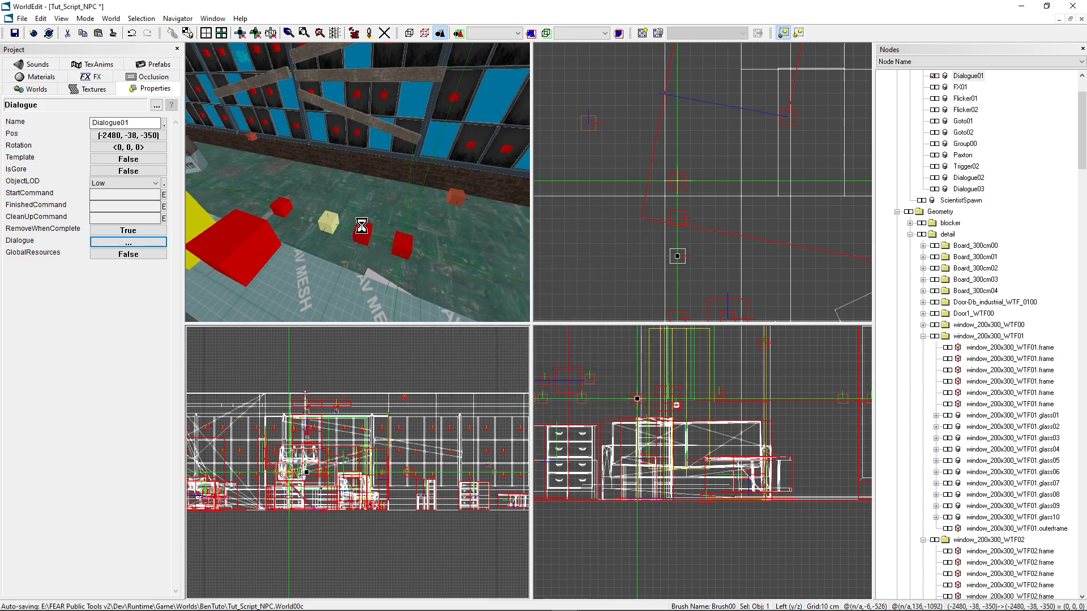
# Step: Set Dialogue1 of the Dialogue02 object to "14649 (player)" and accept its dialogue properties
pyautogui.press('v')
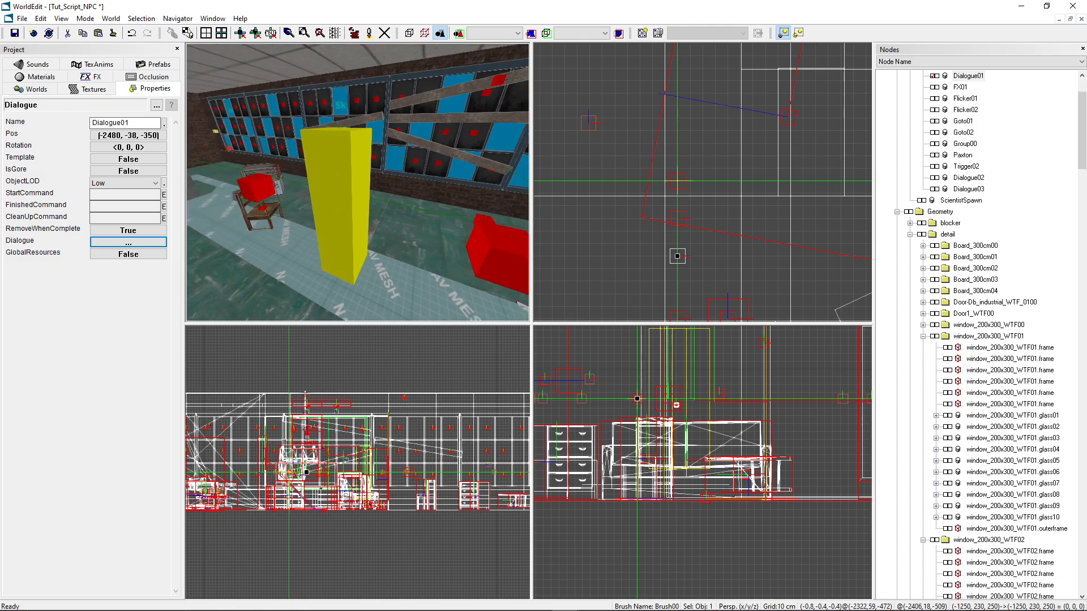
pyautogui.click(377, 207)
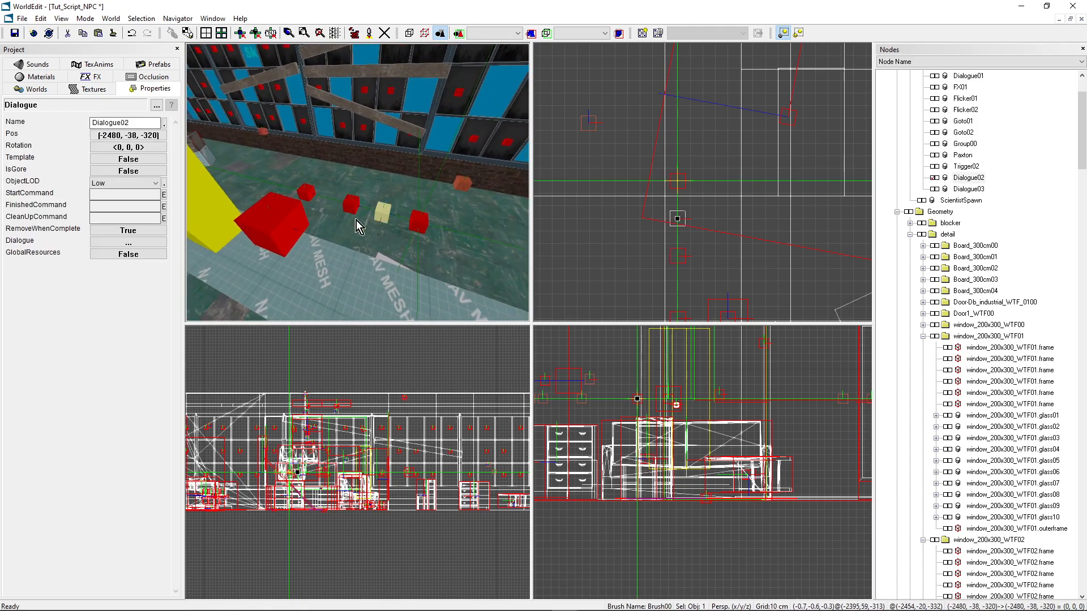
pyautogui.click(127, 243)
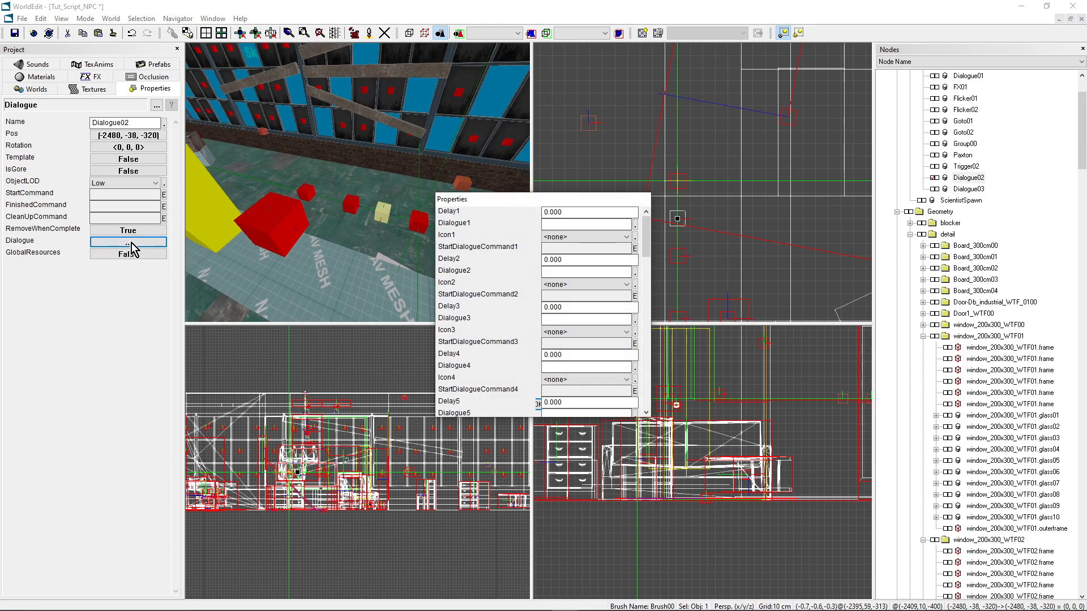
pyautogui.click(555, 225)
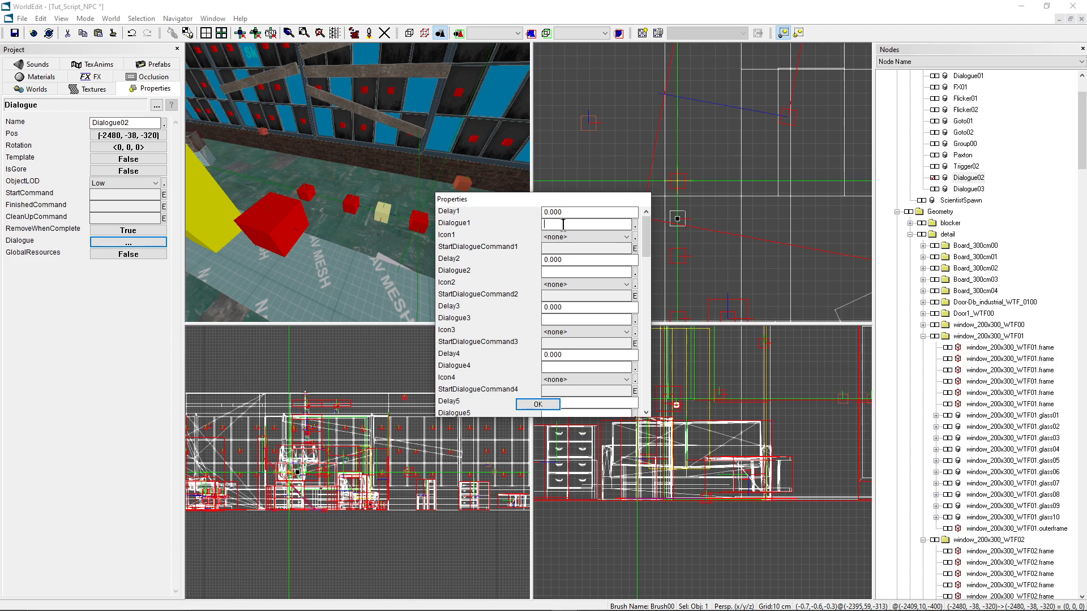
pyautogui.write('14')
pyautogui.write('649 (player')
pyautogui.click(533, 405)
# Step: In the Dialogue03 object's dialogue properties, set Delay1 to 5 and Dialogue1 to "14650 (player)"
pyautogui.moveTo(424, 264); pyautogui.dragTo(376, 184, button='right')
pyautogui.click(385, 181)
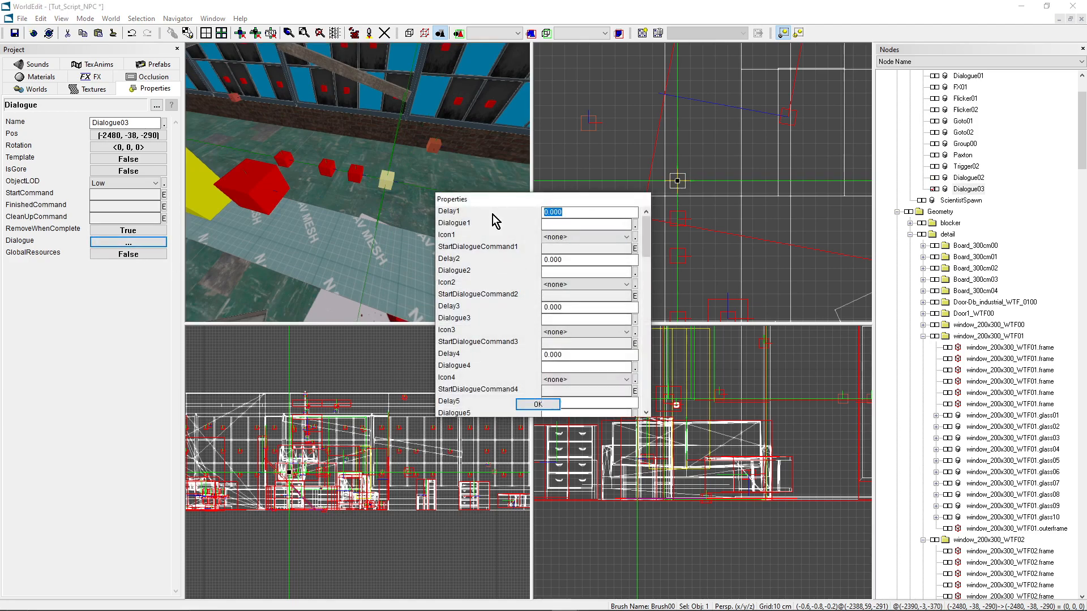
pyautogui.write('5')
pyautogui.click(560, 225)
pyautogui.write('14650 (player')
# Step: Set Delay2 to 2 and Dialogue2 to "14652 (player)" for Dialogue03, and accept the dialogue properties
pyautogui.moveTo(565, 259); pyautogui.dragTo(537, 260)
pyautogui.write('2')
pyautogui.click(562, 272)
pyautogui.write('14652')
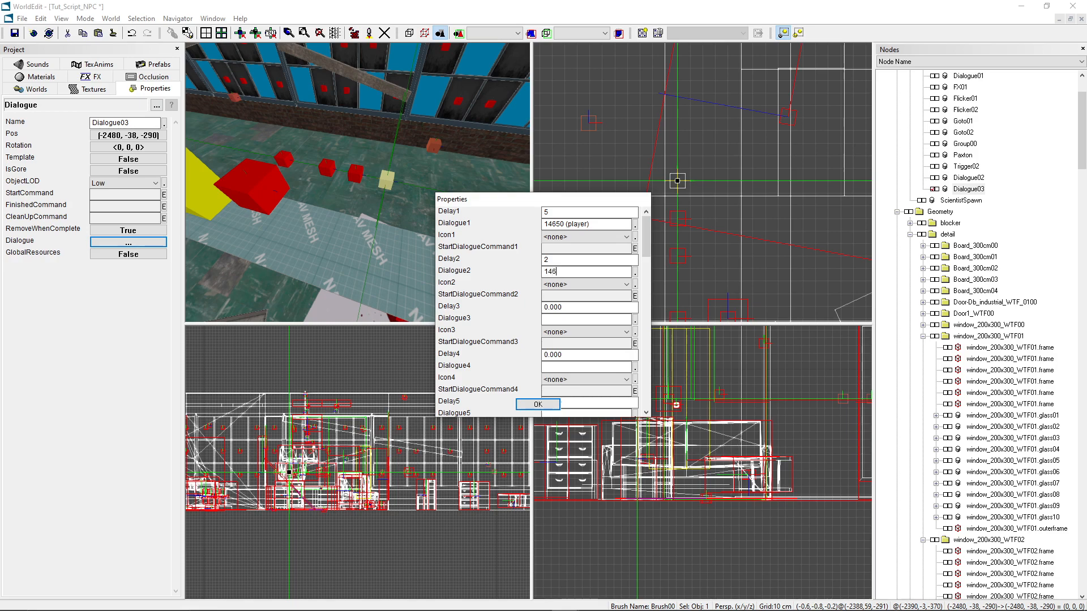
pyautogui.write(' (player')
pyautogui.click(537, 405)
# Step: Add the line "msg Dialogue01 ON;" below the Paxton HIDDEN message in Trigger02's Command1, and accept the trigger commands
pyautogui.moveTo(362, 215); pyautogui.dragTo(361, 205, button='right')
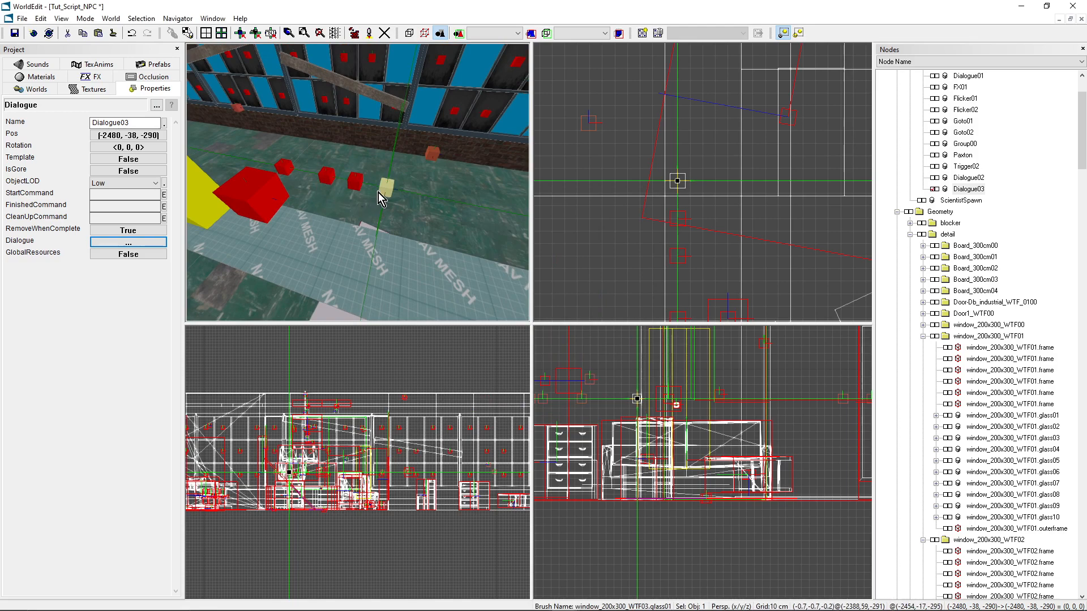
pyautogui.moveTo(387, 205); pyautogui.dragTo(388, 172, button='right')
pyautogui.click(381, 162)
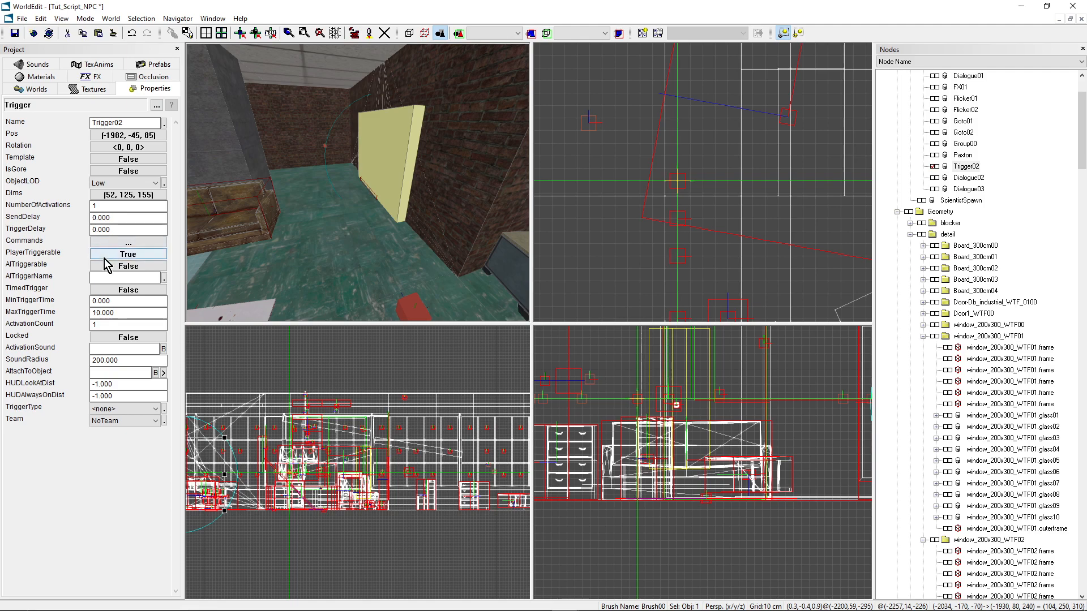
pyautogui.click(100, 243)
pyautogui.click(660, 219)
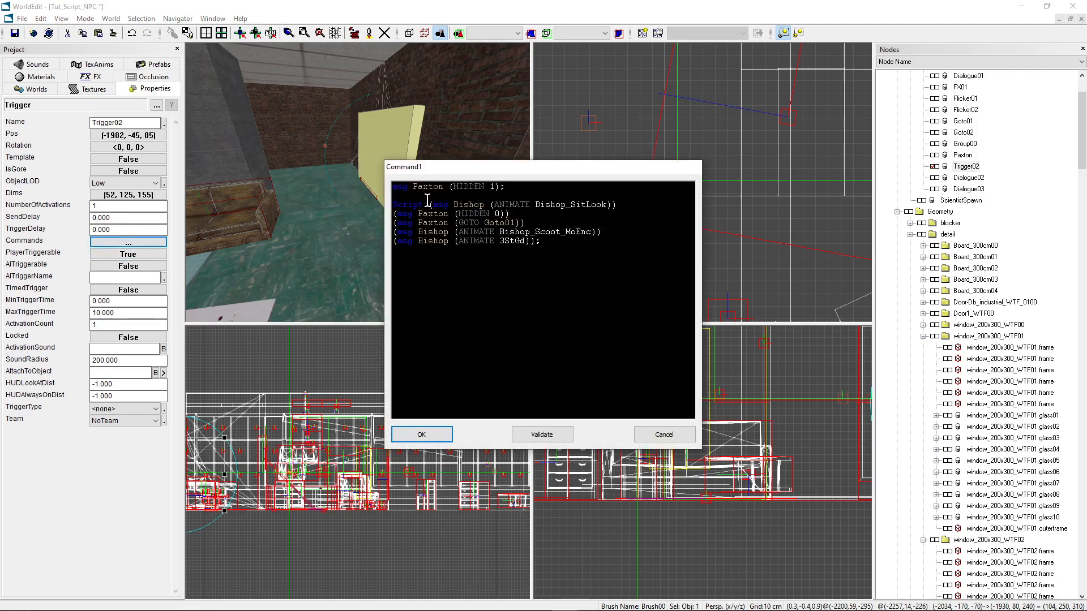
pyautogui.click(416, 195)
pyautogui.press('Return')
pyautogui.write('msg')
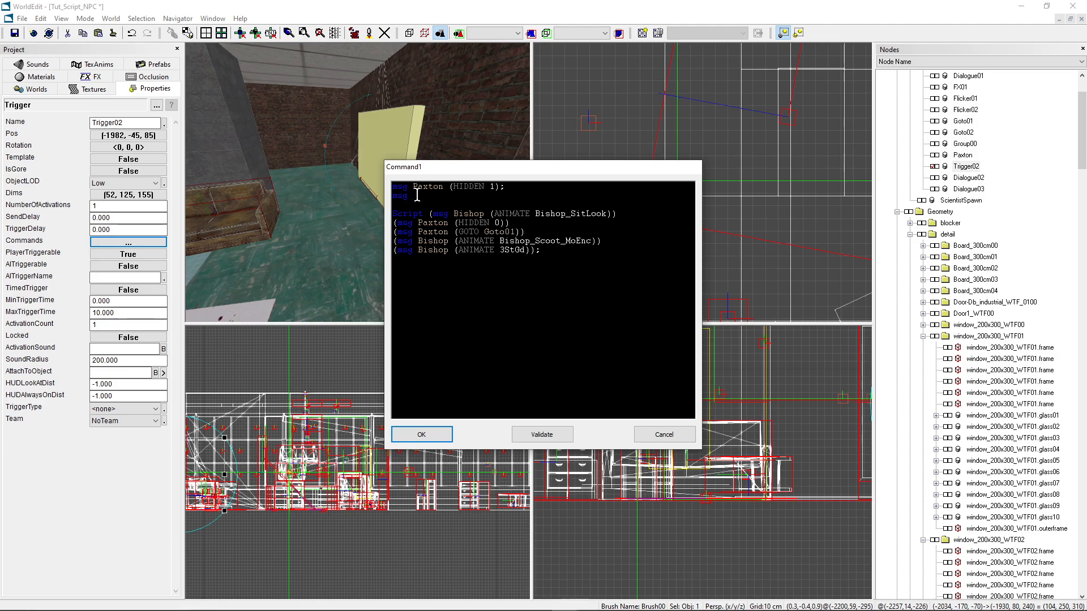
pyautogui.write('Dialogue01 ON;')
pyautogui.click(427, 434)
pyautogui.click(589, 402)
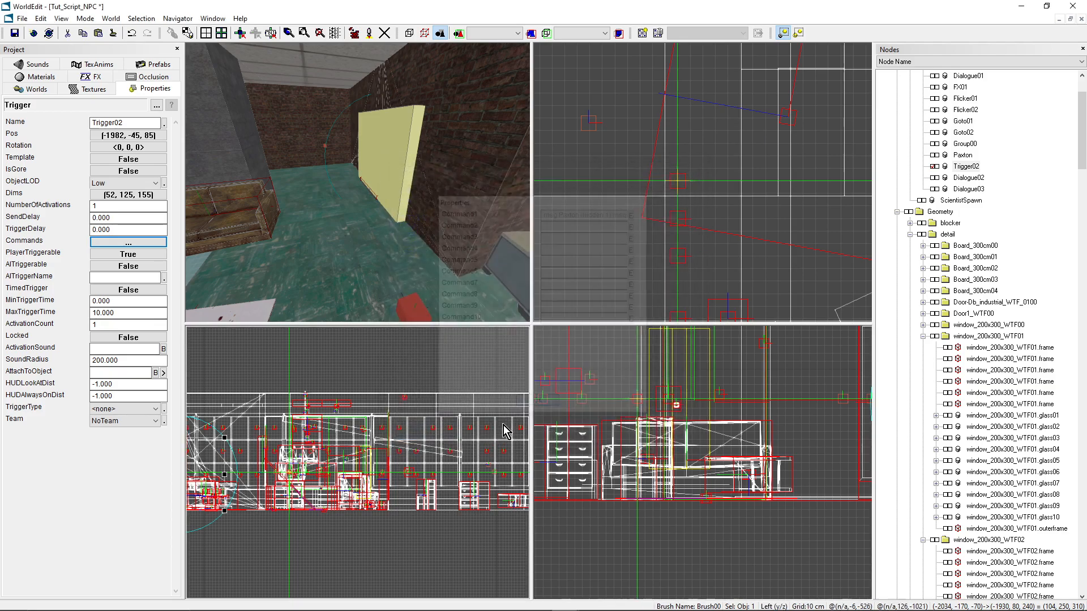
# Step: In Goto01's command, move the "(msg Paxton (ANIMATE Alma2))" message onto its own line below the Script keyword
pyautogui.moveTo(423, 174); pyautogui.dragTo(358, 183)
pyautogui.moveTo(359, 183); pyautogui.dragTo(288, 215, button='right')
pyautogui.click(427, 191)
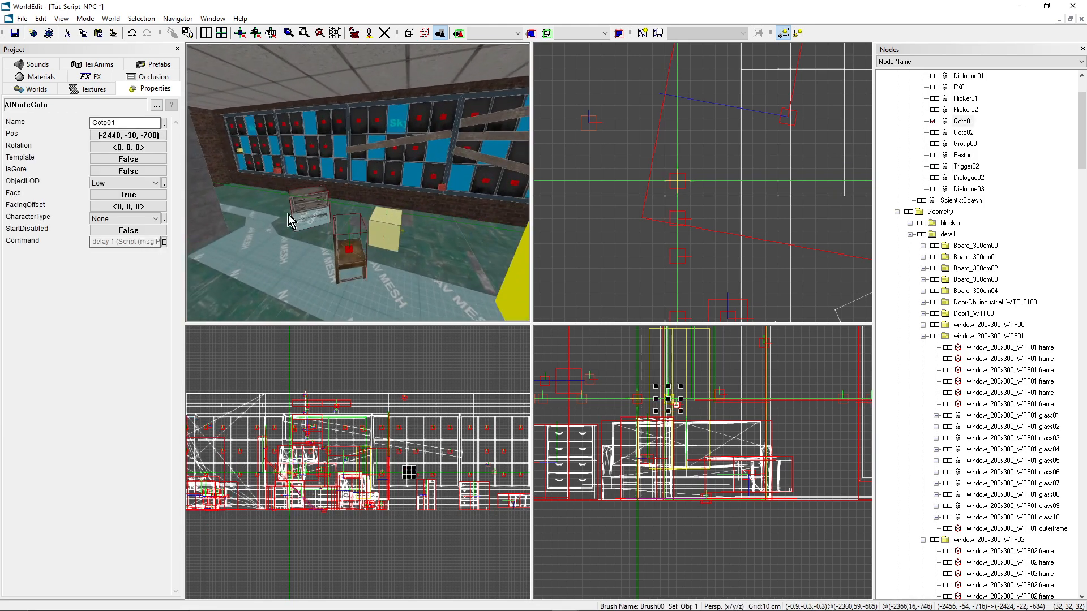
pyautogui.click(164, 242)
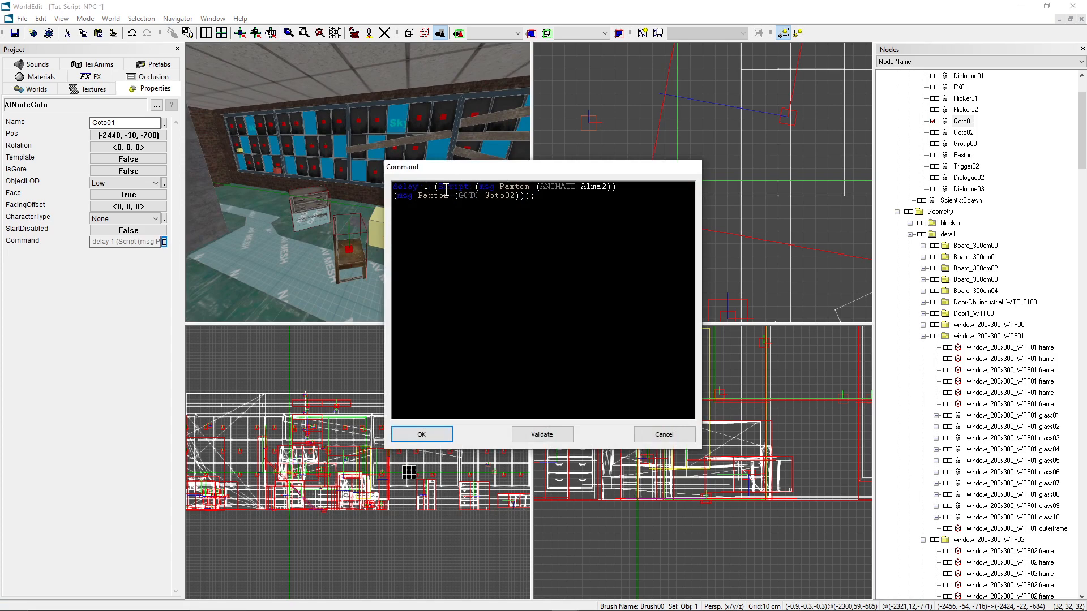
pyautogui.moveTo(474, 187); pyautogui.dragTo(617, 187)
pyautogui.hotkey('ctrl', 'c')
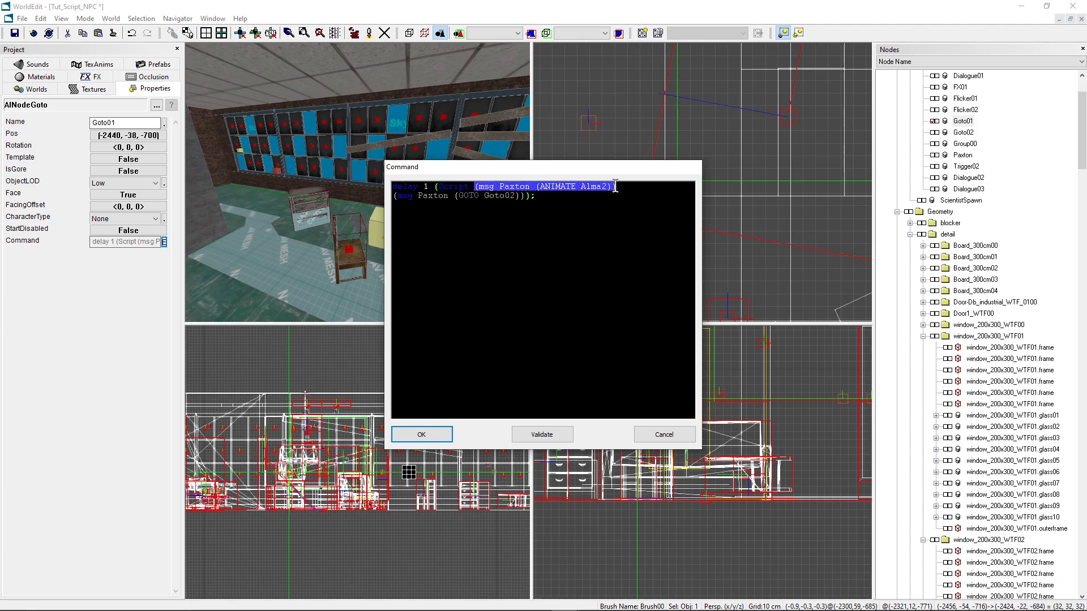
pyautogui.press('Delete')
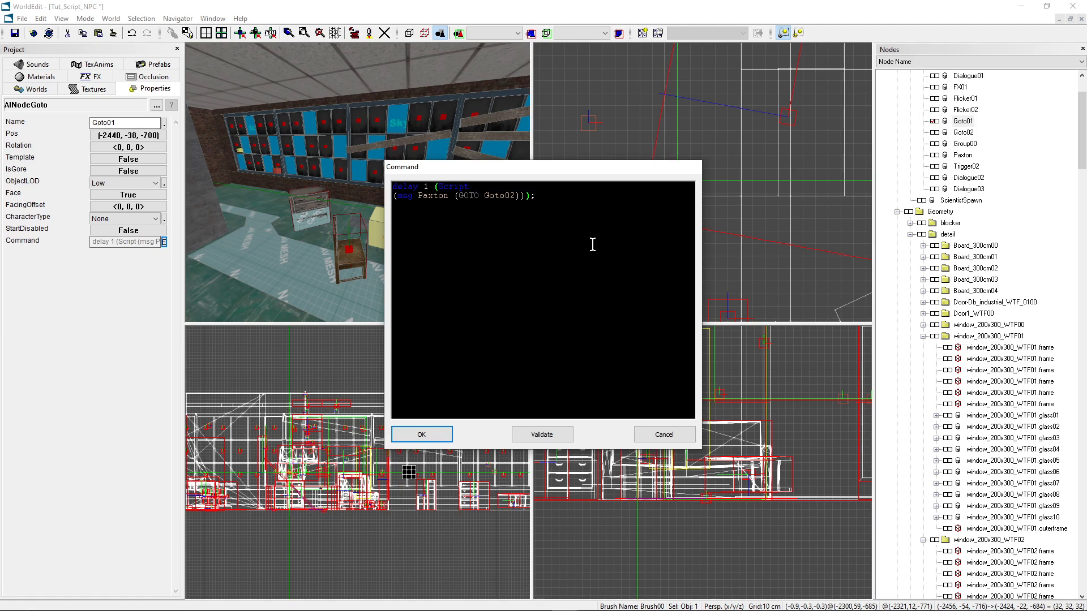
pyautogui.press('Return')
pyautogui.hotkey('ctrl', 'v')
# Step: Insert "(msg Dialogue02 ON)" directly after Script in Goto01's command, validate it and accept the command
pyautogui.click(531, 194)
pyautogui.press('Left')
pyautogui.press('Down')
pyautogui.write('(')
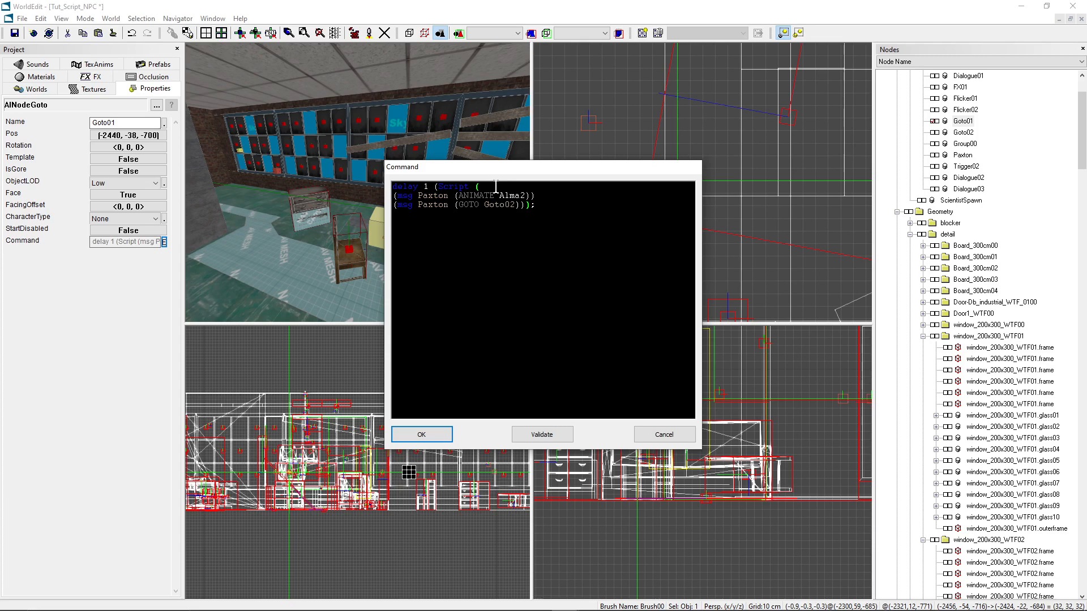
pyautogui.write('msg Dialogue02 ON')
pyautogui.click(535, 186)
pyautogui.click(583, 187)
pyautogui.click(536, 186)
pyautogui.click(532, 437)
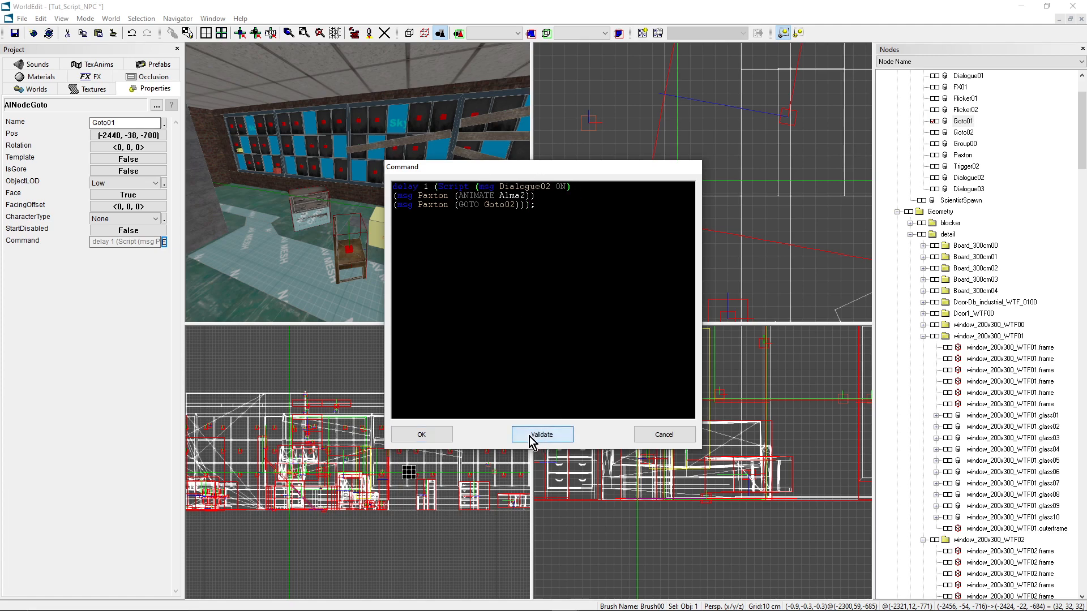
pyautogui.click(435, 434)
# Step: Add "msg Dialogue03 ON;" above the delay 0.5 script in Goto02's command, and accept it
pyautogui.moveTo(420, 191); pyautogui.dragTo(291, 223, button='right')
pyautogui.click(386, 210)
pyautogui.click(164, 242)
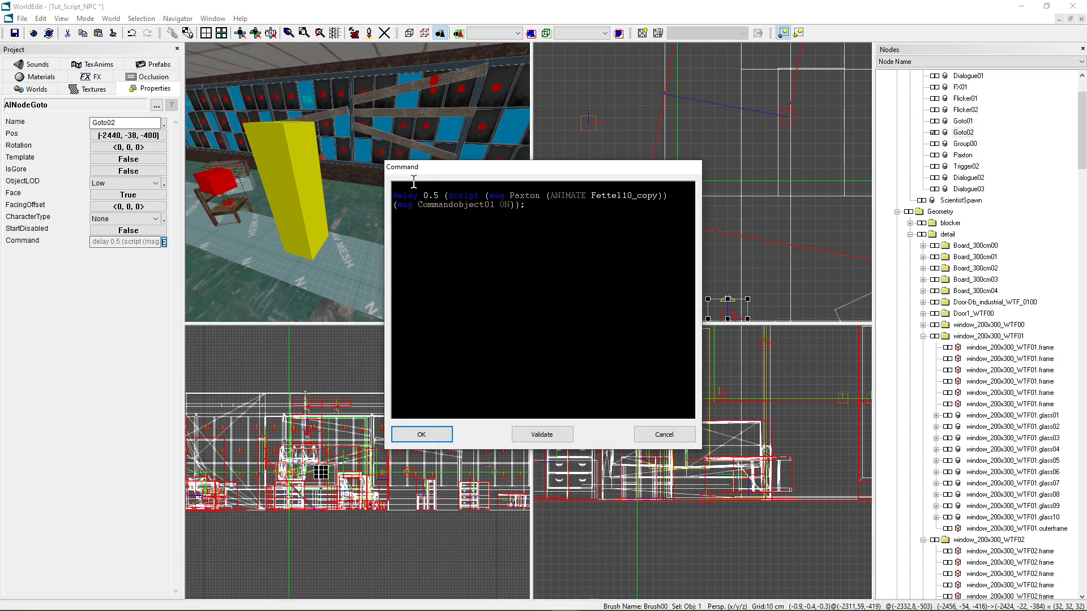
pyautogui.press('Return')
pyautogui.press('Return')
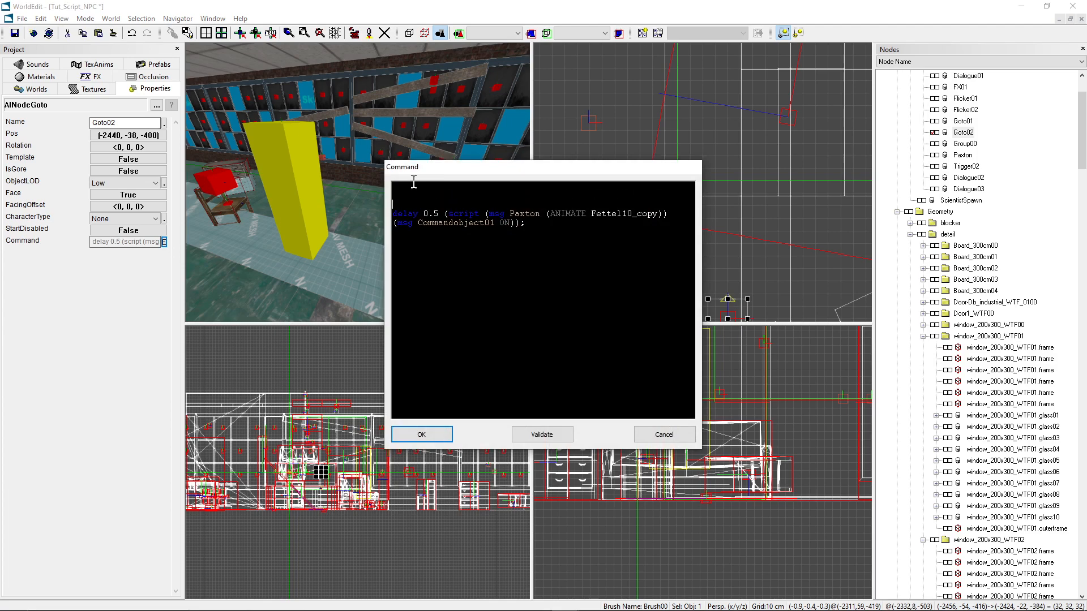
pyautogui.press('BackSpace')
pyautogui.press('Up')
pyautogui.write('msg ')
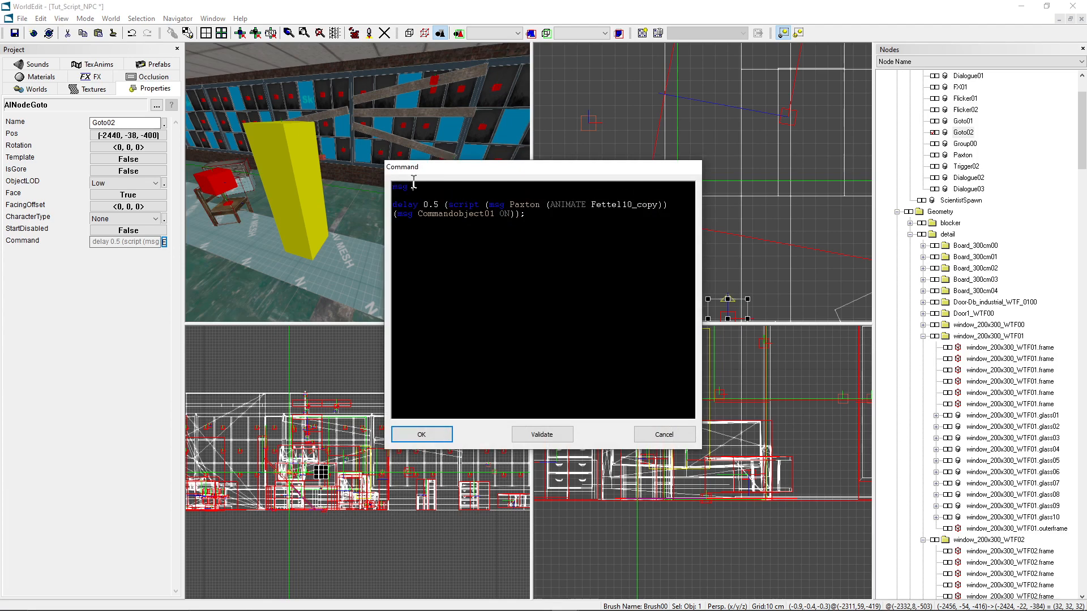
pyautogui.write('Dialogue03 ON;')
pyautogui.click(423, 433)
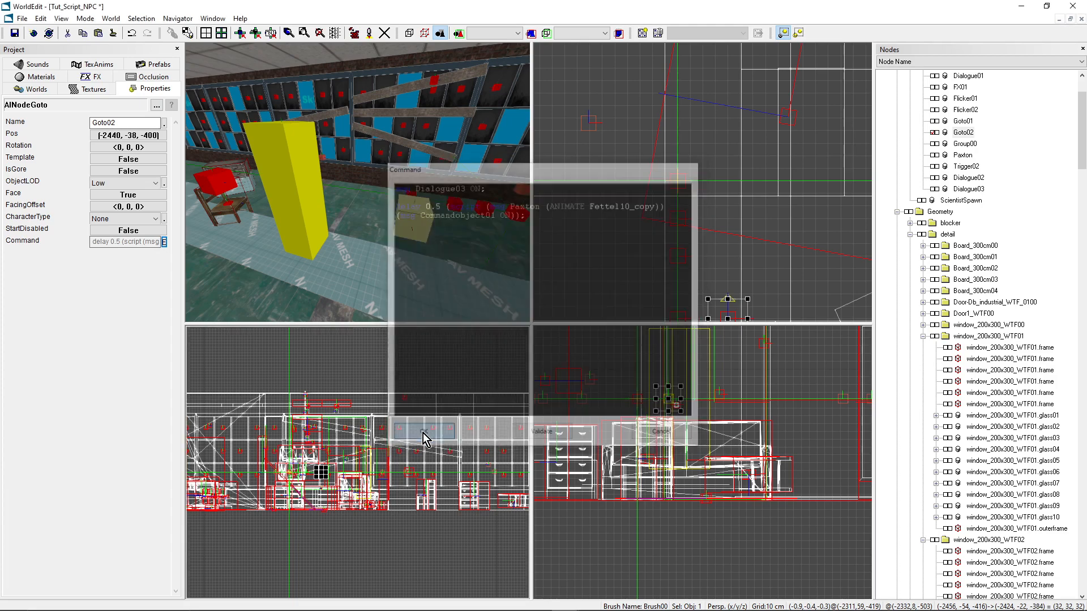
# Step: Save and process the Tut_Script_NPC level for in-game testing
pyautogui.moveTo(417, 221); pyautogui.dragTo(436, 206, button='right')
pyautogui.moveTo(379, 178); pyautogui.dragTo(480, 196, button='right')
pyautogui.moveTo(379, 177); pyautogui.dragTo(359, 94, button='right')
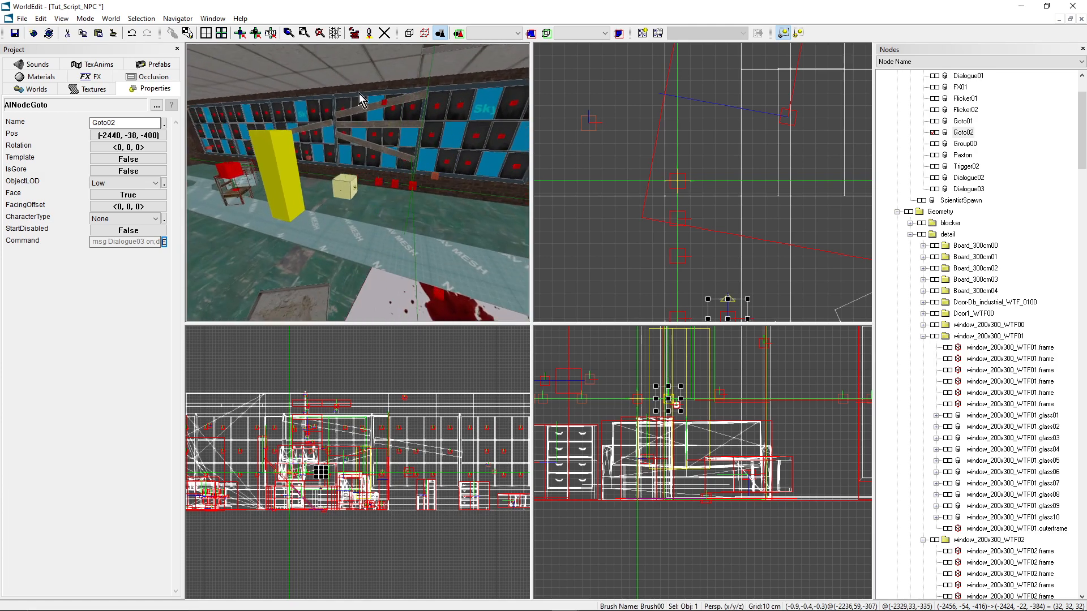
pyautogui.click(353, 33)
pyautogui.click(501, 337)
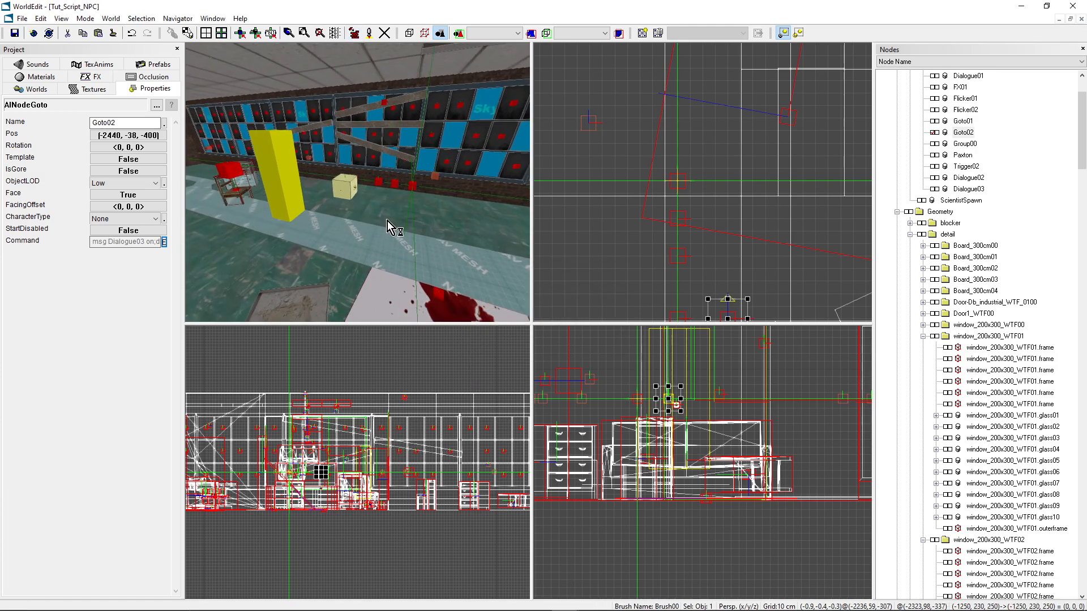
pyautogui.click(606, 442)
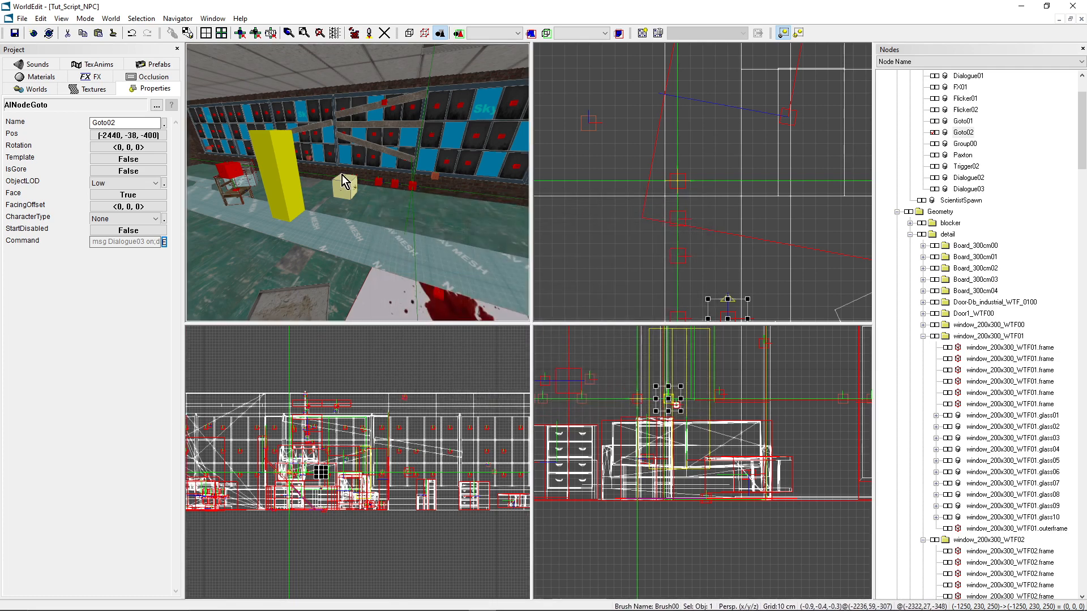
# Step: Run the level in F.E.A.R. and walk into the red-lit room up to the seated NPC
pyautogui.click(370, 35)
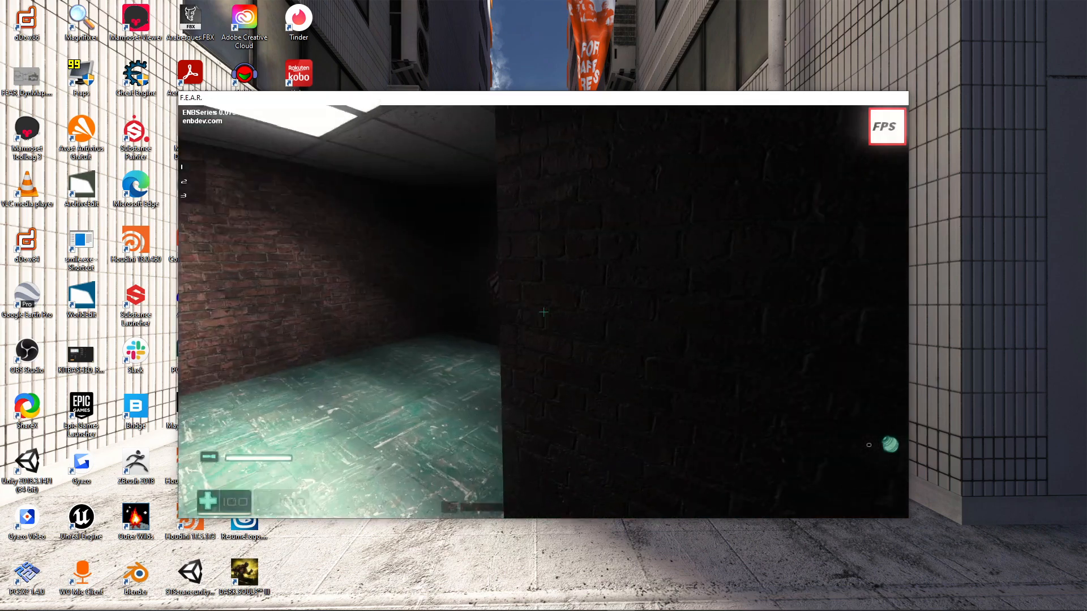
pyautogui.press('w')
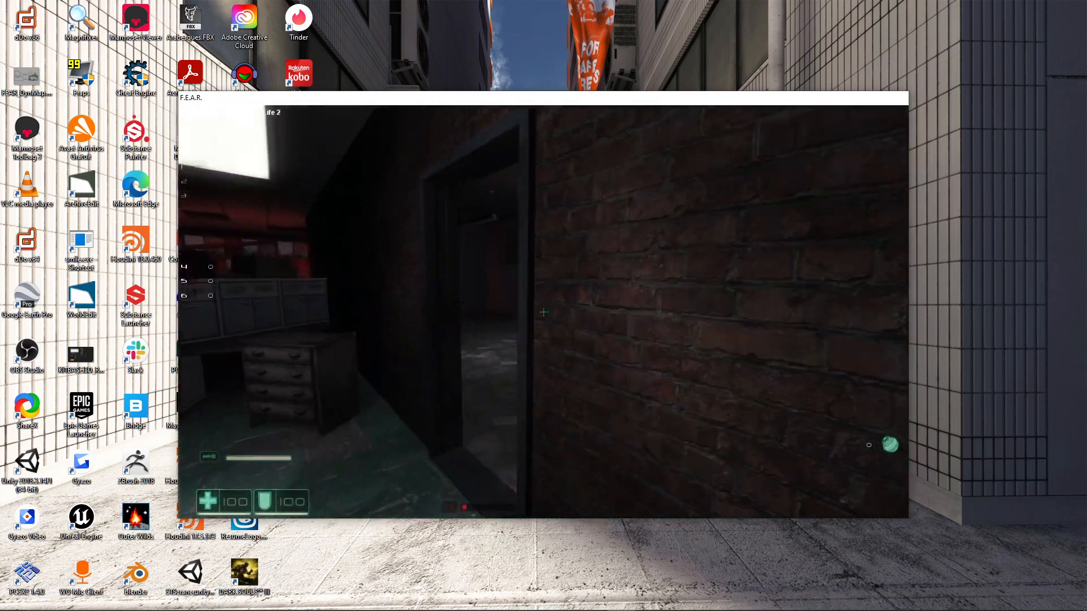
pyautogui.press('w')
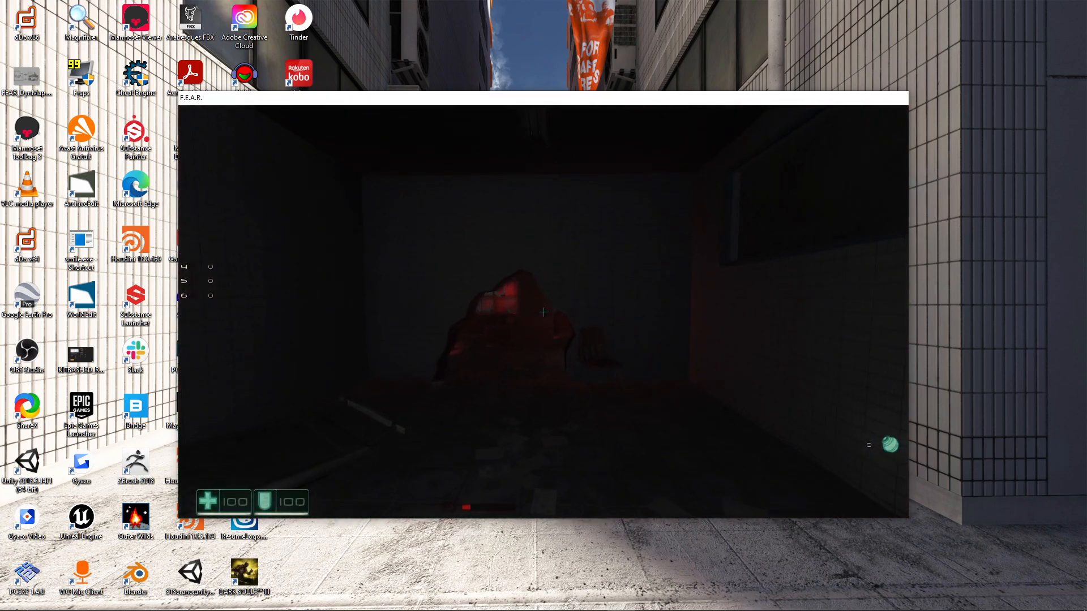
pyautogui.press('w')
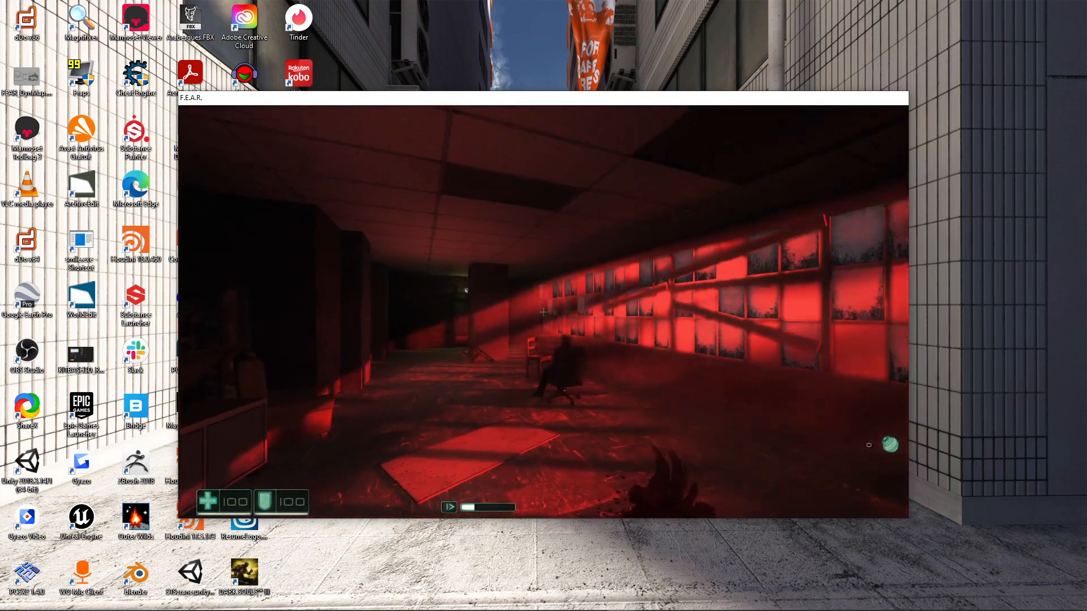
pyautogui.press('w')
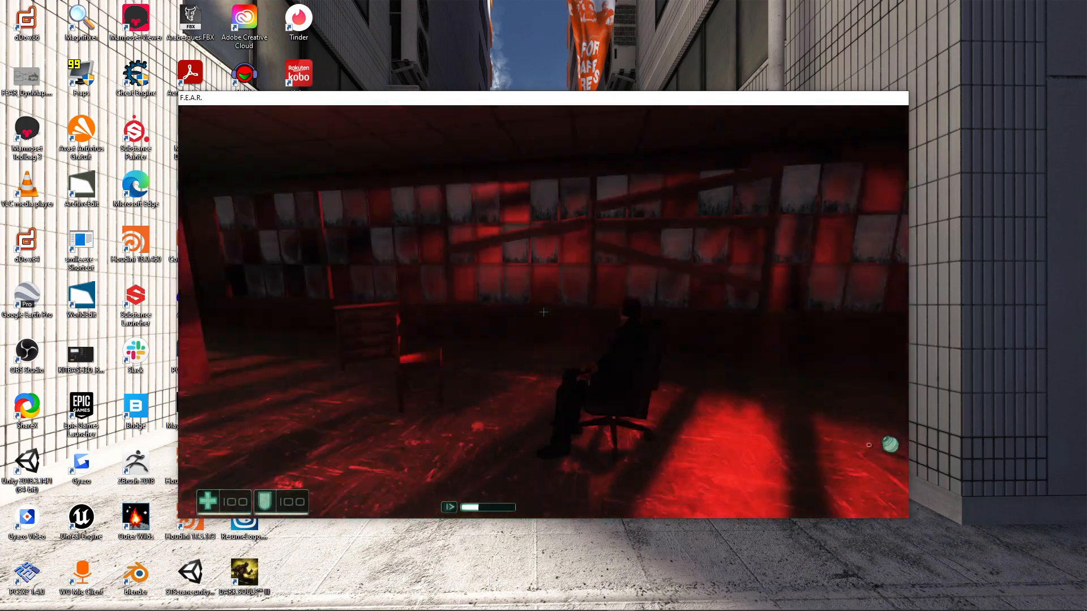
pyautogui.press('w')
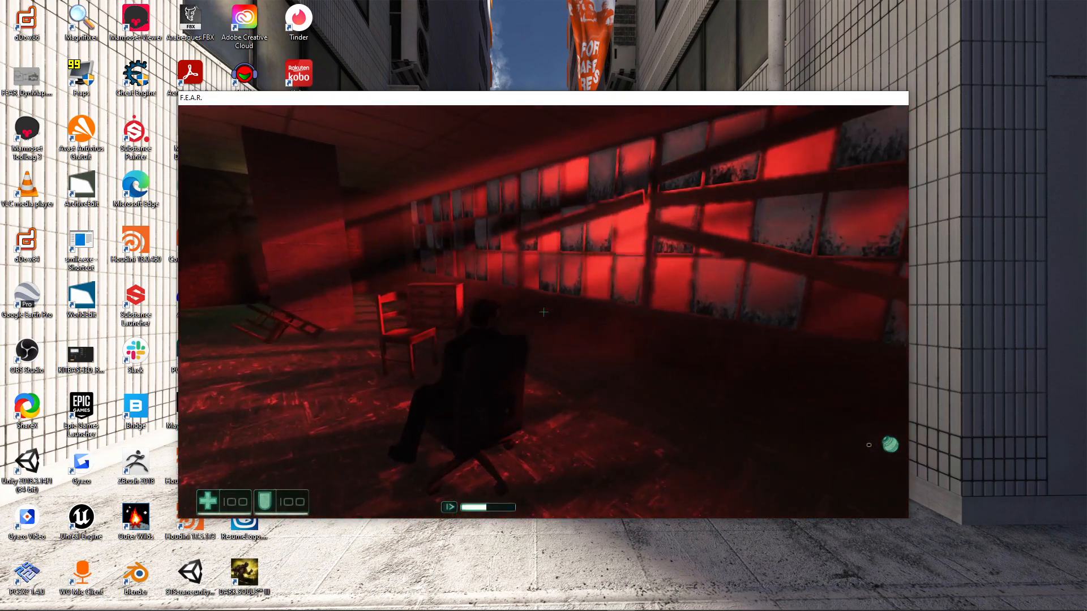
pyautogui.press('w')
pyautogui.press('s')
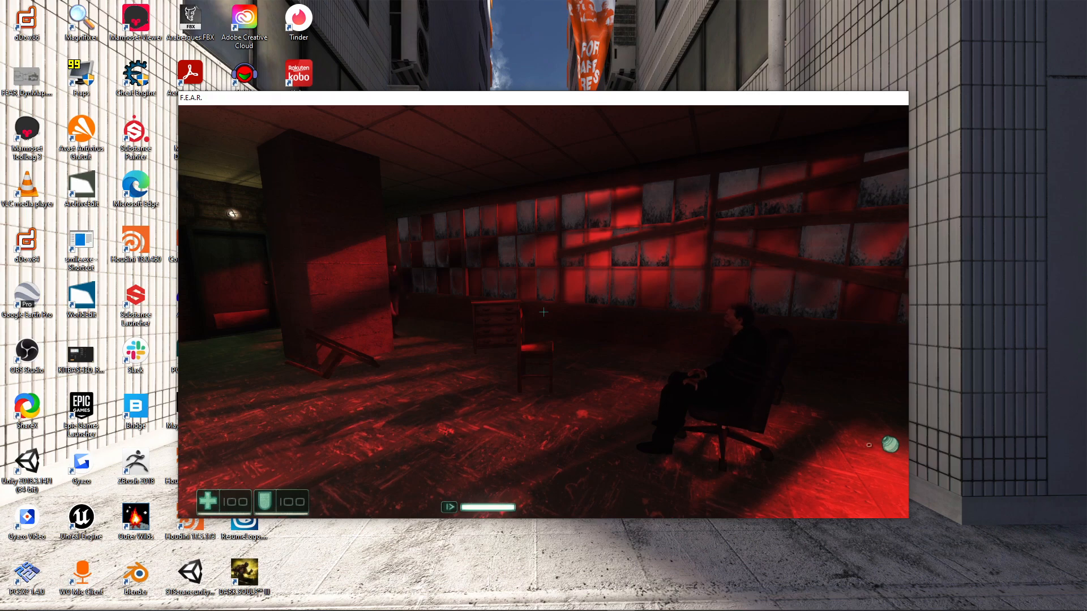
# Step: Move around the seated NPC to check the scripted encounter and its dialogue lines, and pause the game
pyautogui.press('w')
pyautogui.press('a')
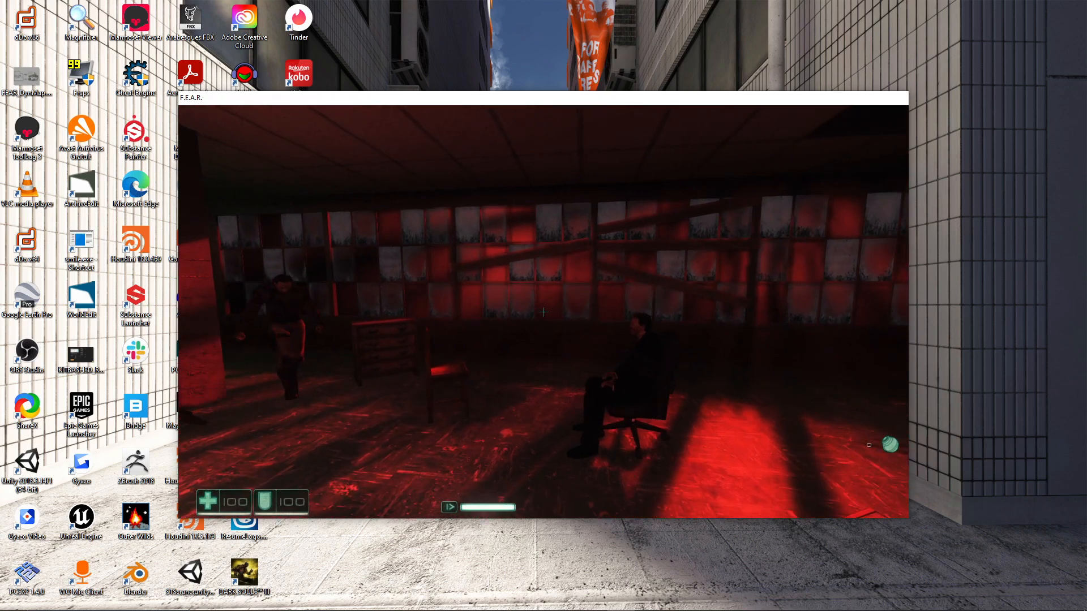
pyautogui.press('a')
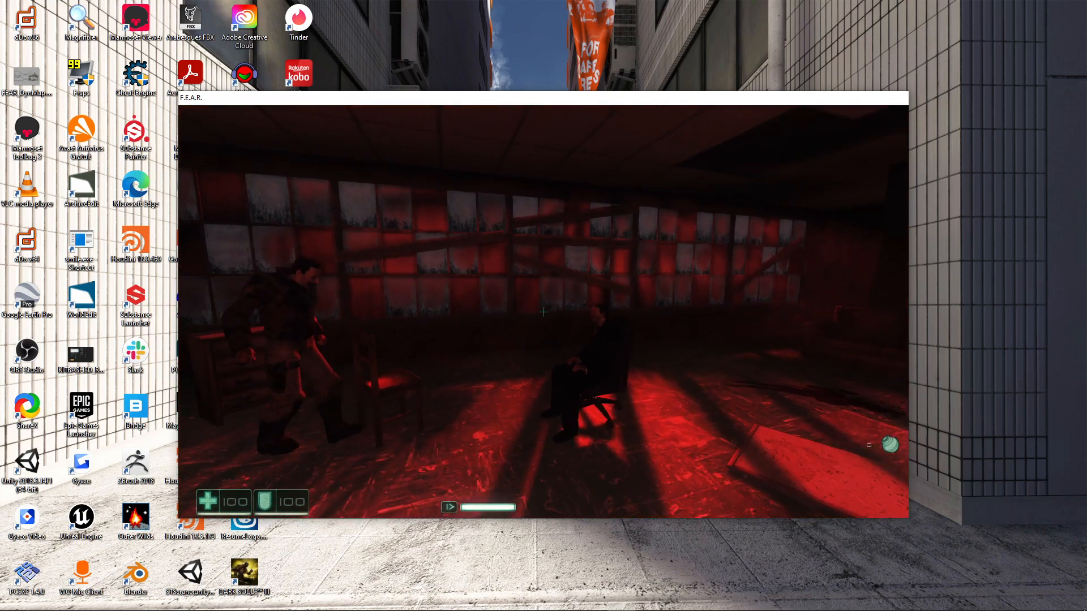
pyautogui.press('a')
pyautogui.press('s')
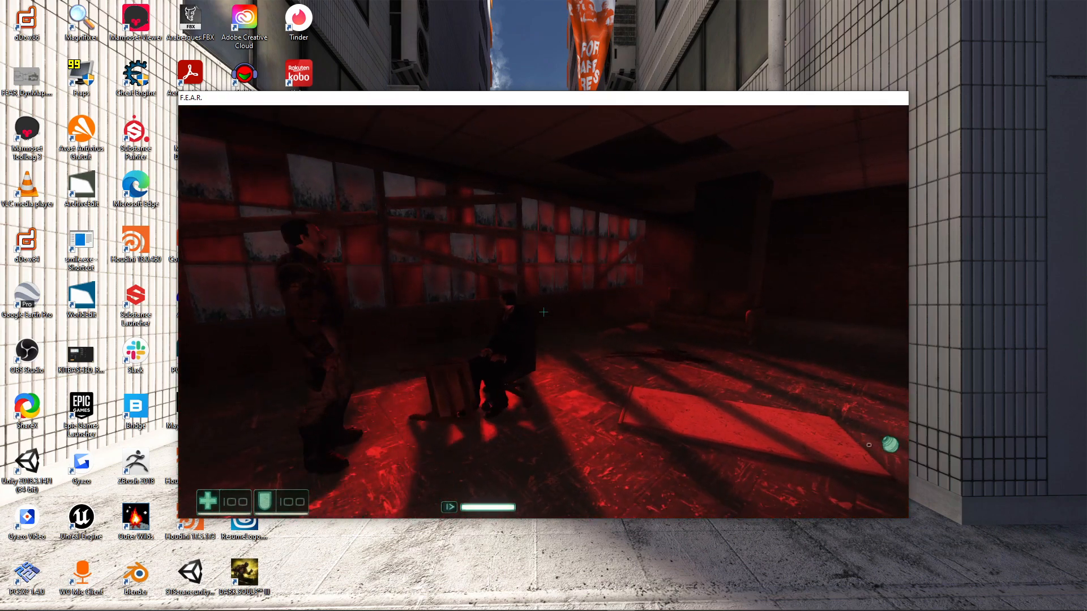
pyautogui.press('a')
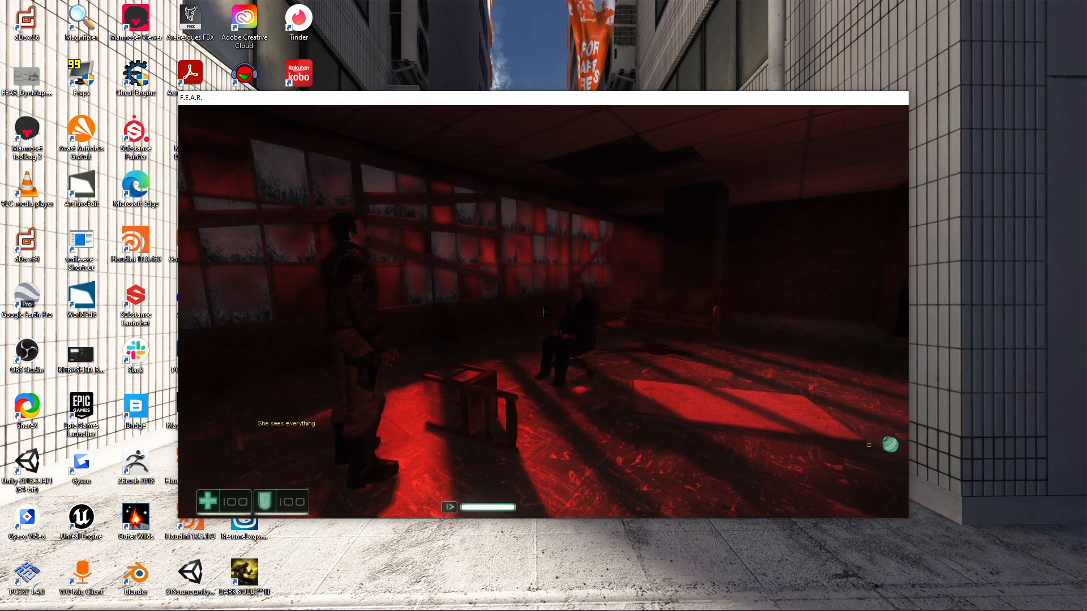
pyautogui.press('s')
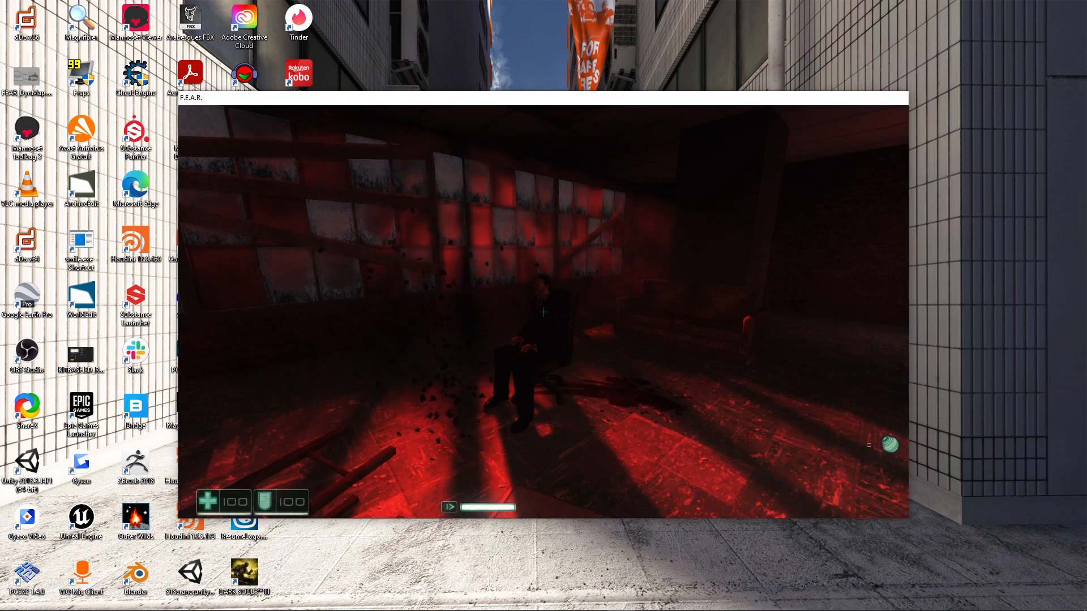
pyautogui.press('Escape')
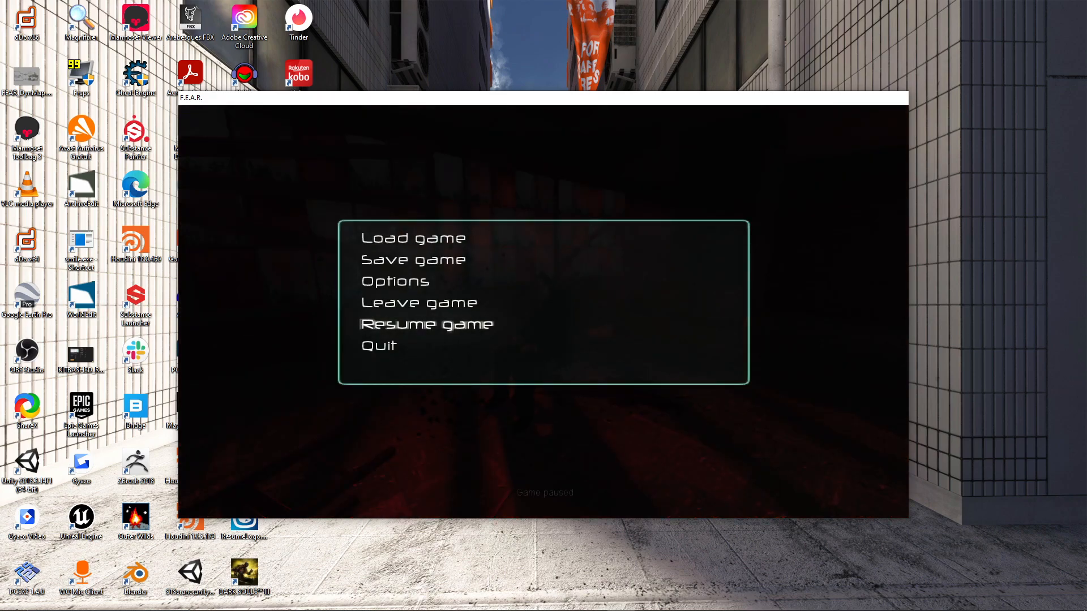